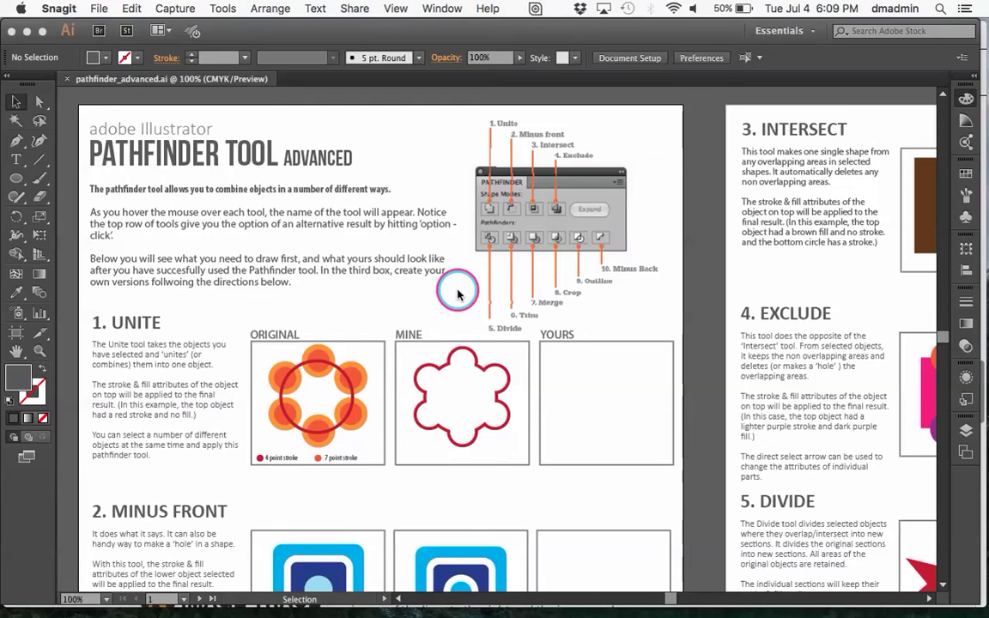
Bring the Illustrator window with the worksheet to the front.
left_click(442, 7)
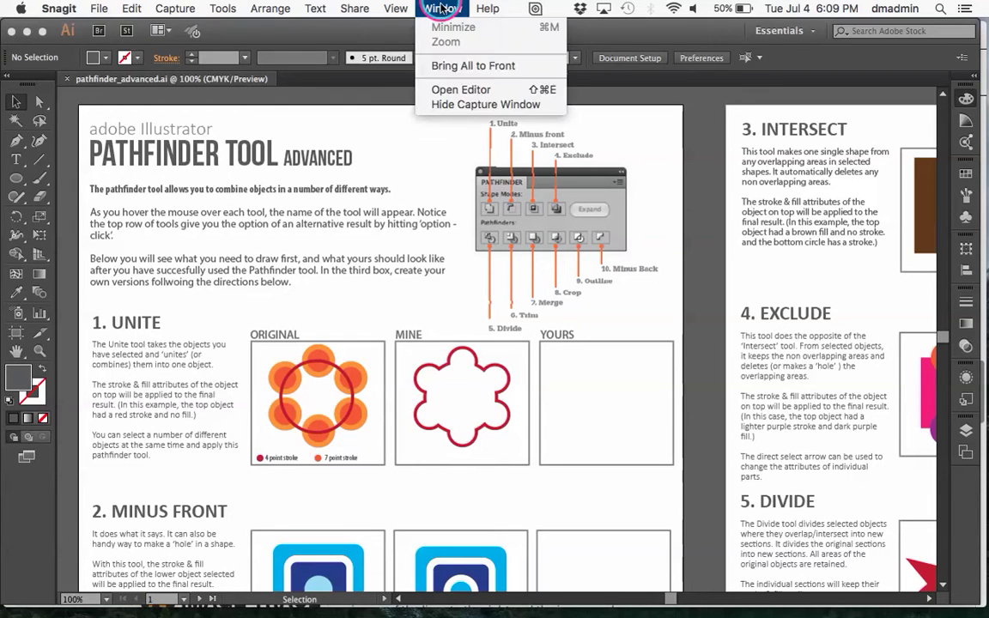
left_click(441, 8)
left_click(307, 118)
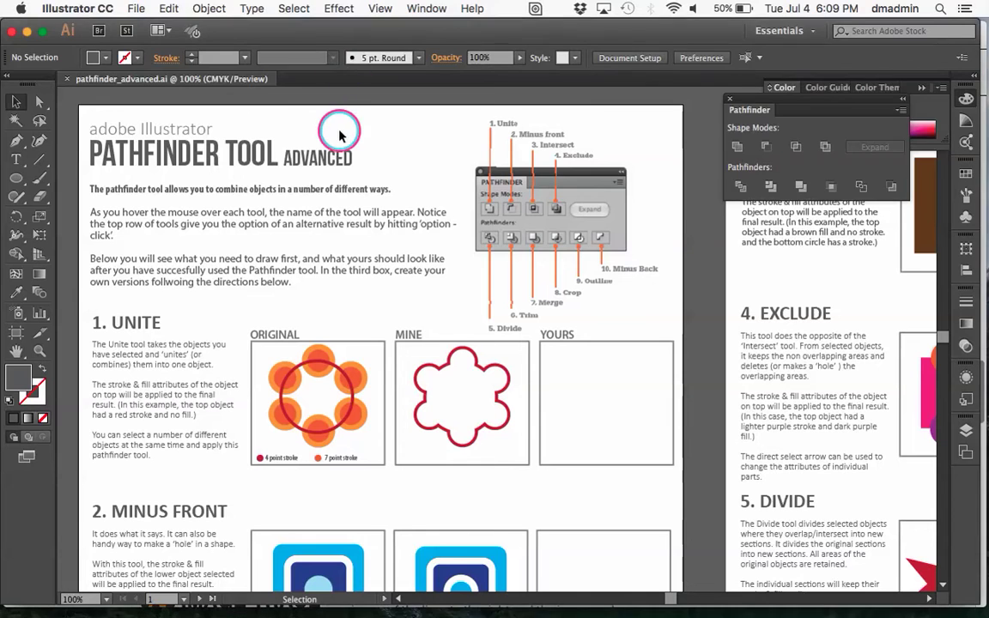
Show the Pathfinder panel from the Window menu and move it left beside the worksheet.
left_click(425, 10)
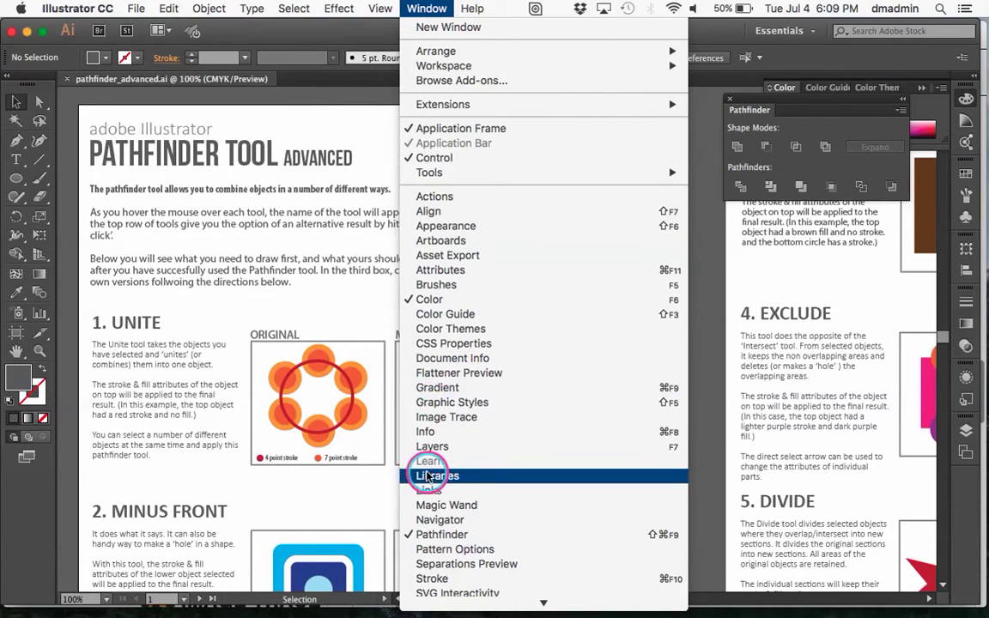
left_click(820, 110)
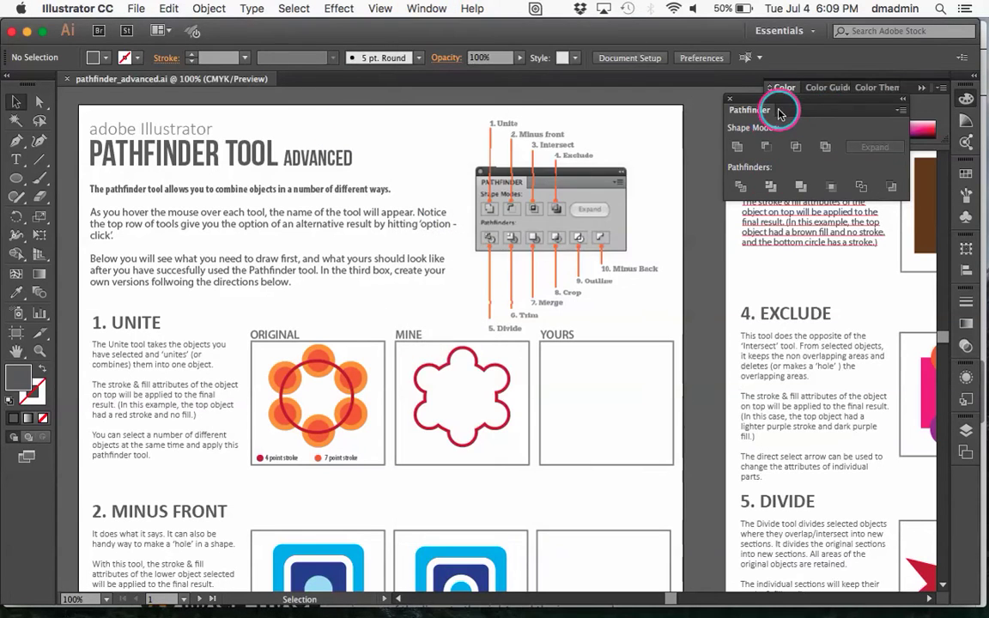
left_click_drag(781, 103, 632, 105)
left_click(504, 246)
Zoom out to 50% and scroll through the worksheet pages, returning to the Unite example.
key("super+minus")
key("super+minus")
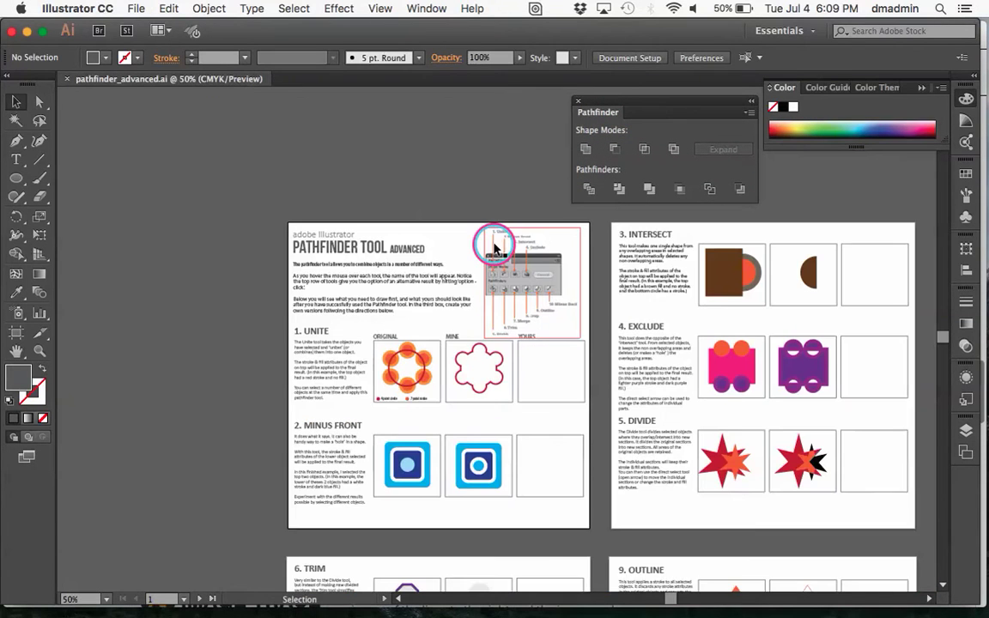
scroll(495, 249, "down", 5)
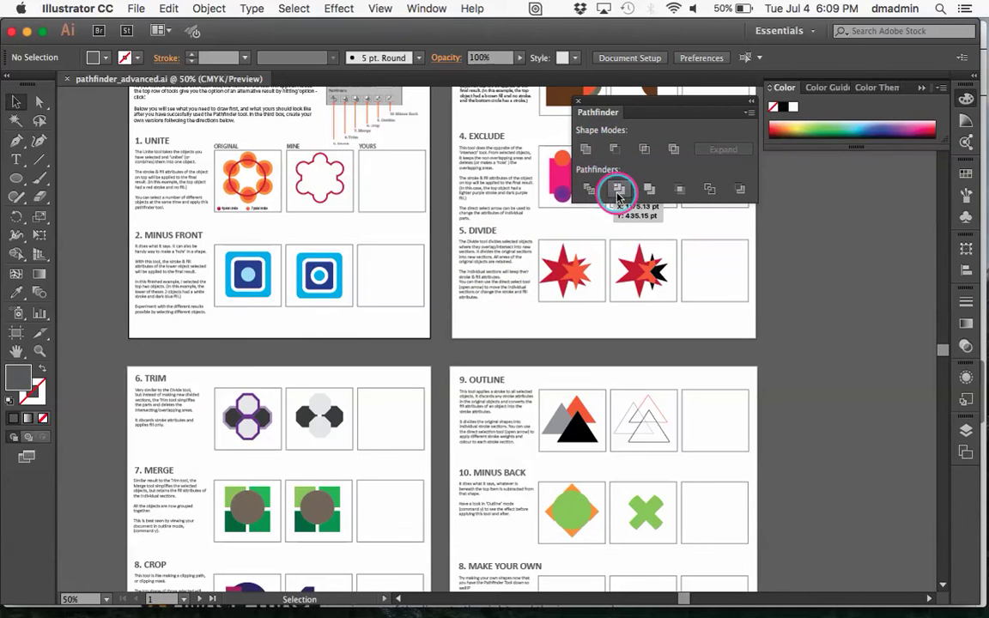
scroll(433, 386, "down", 2)
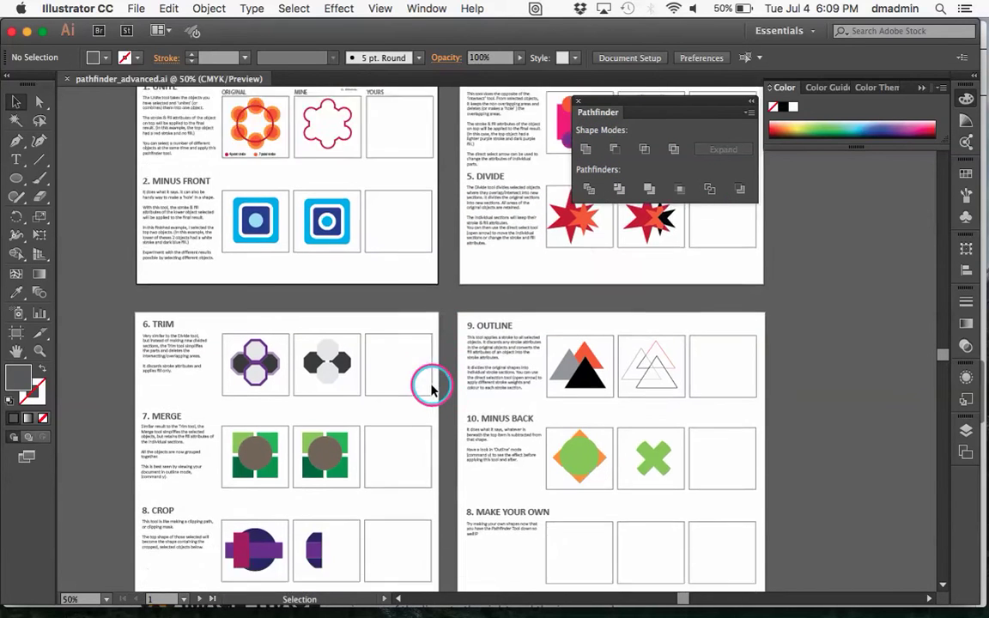
scroll(431, 388, "down", 2)
scroll(431, 389, "right", 1)
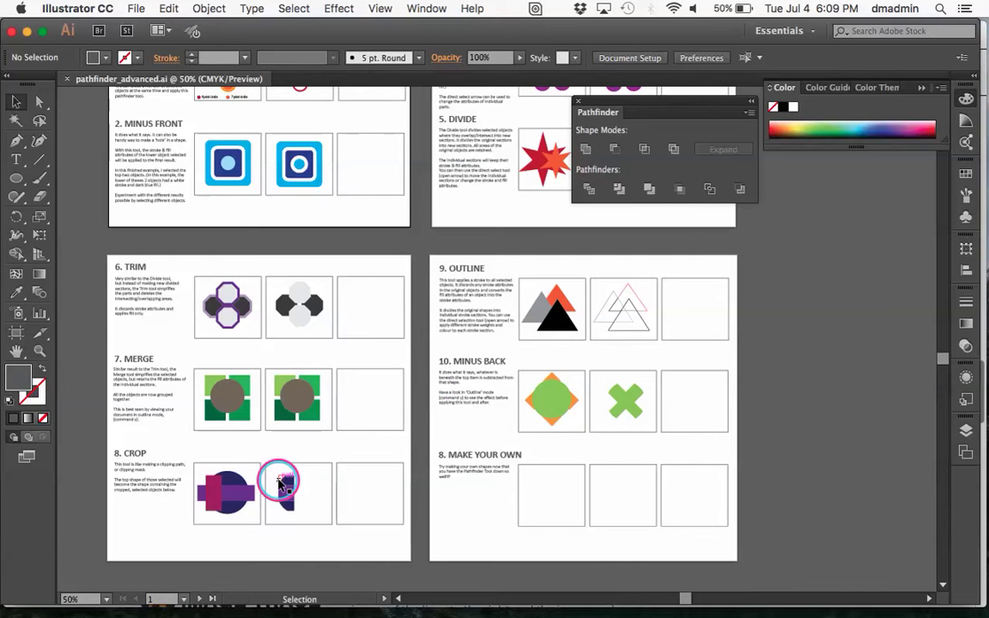
scroll(277, 485, "up", 5)
scroll(277, 485, "left", 2)
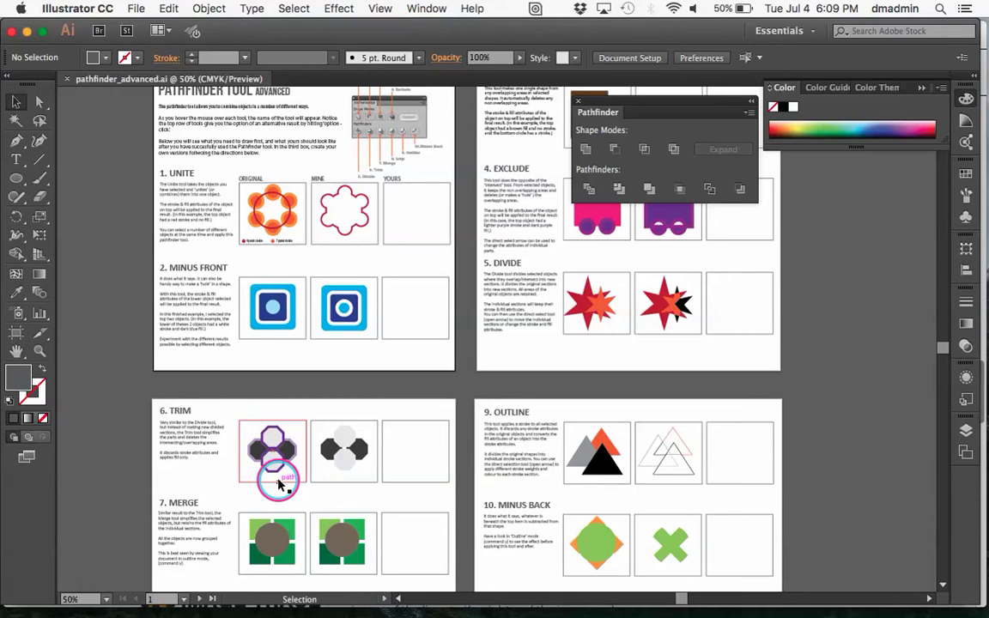
scroll(277, 485, "up", 4)
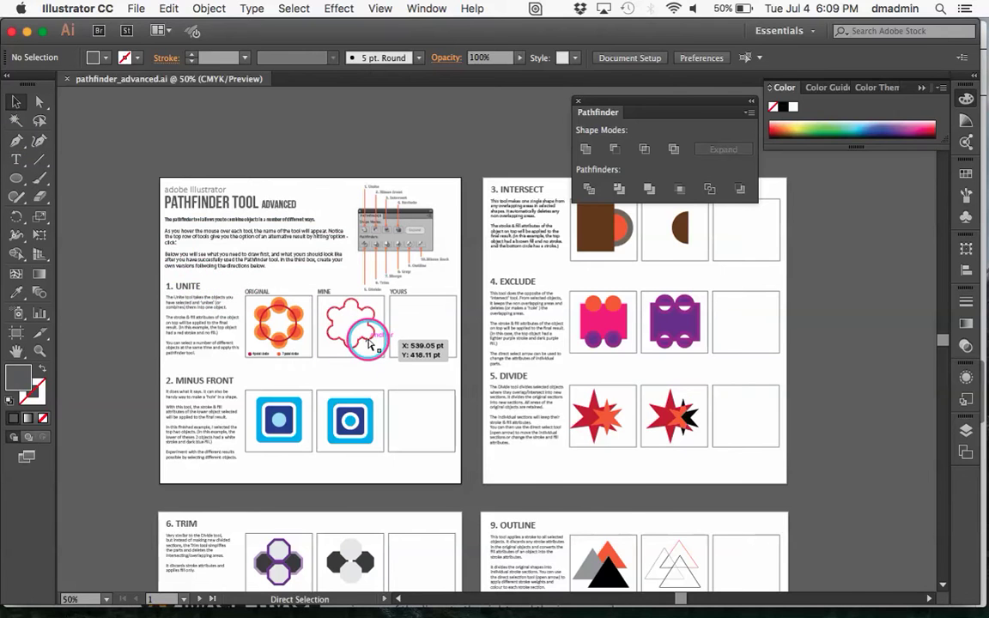
scroll(368, 344, "up", 2)
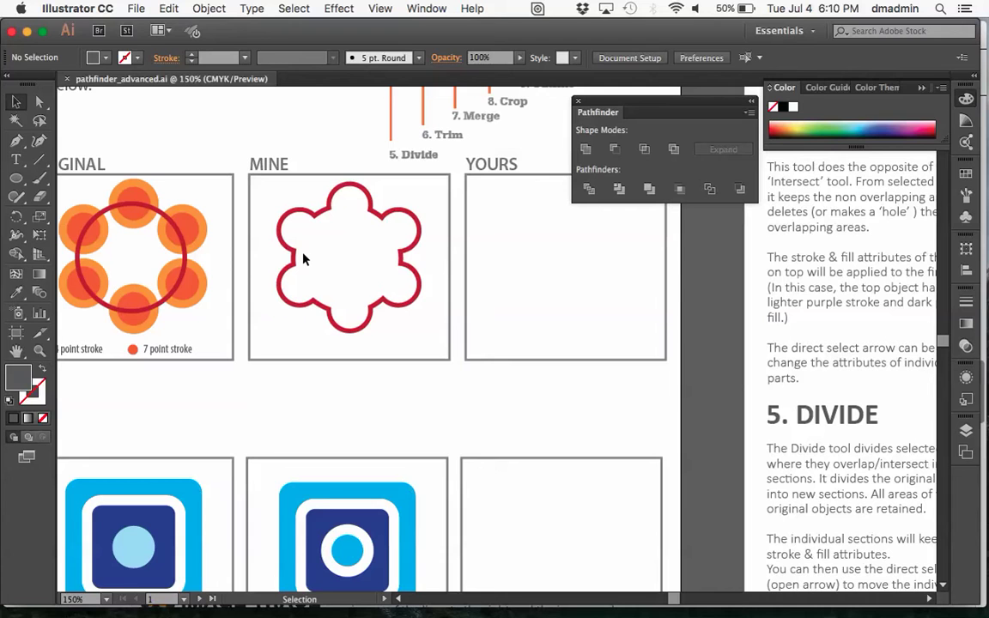
Zoom back out and scroll left to frame the Unite exercise with its empty YOURS box.
key("super+minus")
scroll(302, 259, "left", 3)
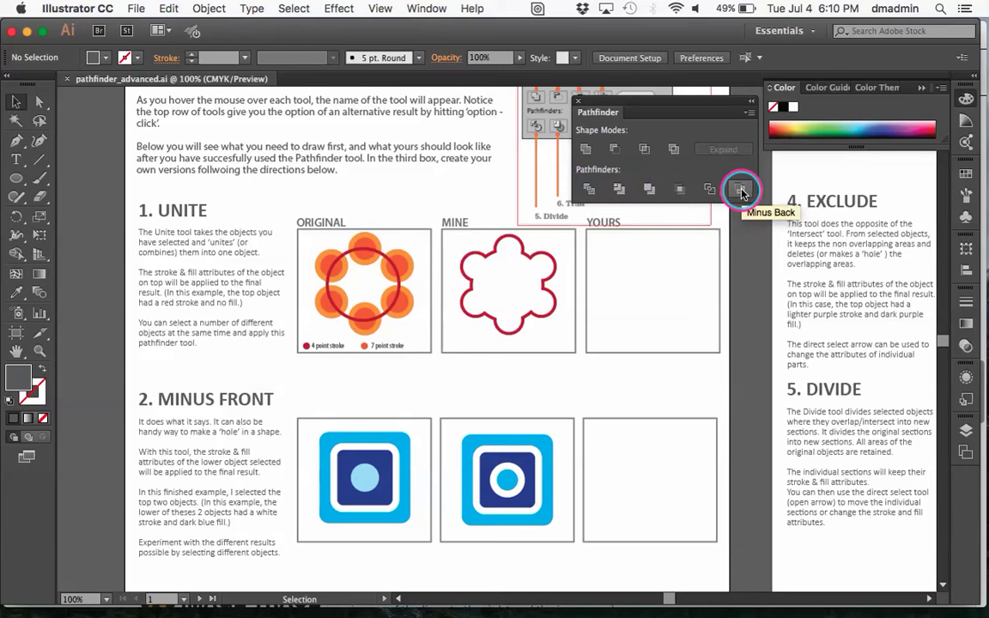
Lock Layer 2 in the Layers panel and make the top 'Yours Goes…' layer active.
left_click(546, 288)
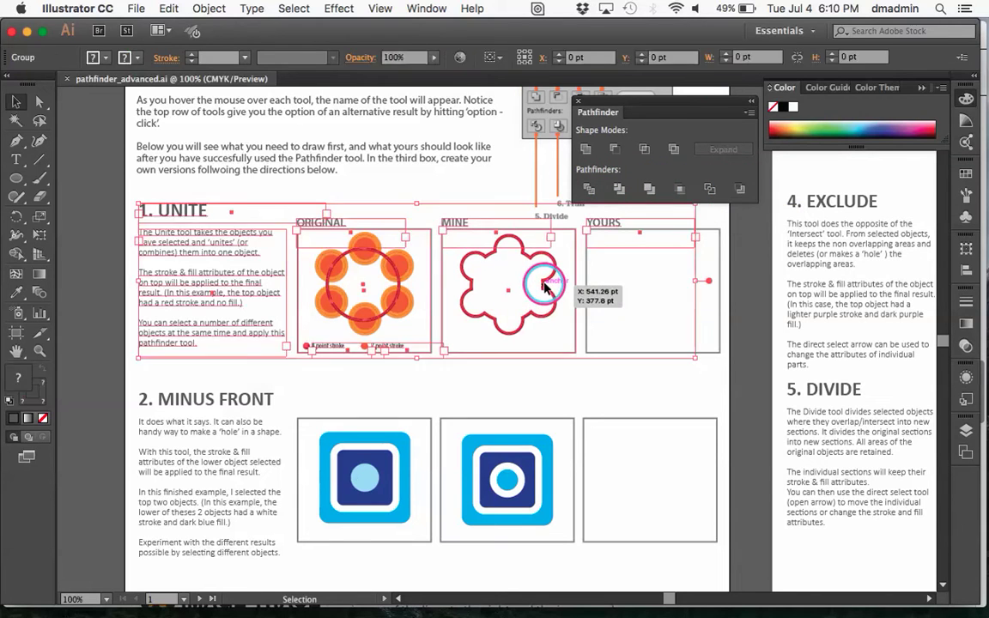
left_click(371, 387)
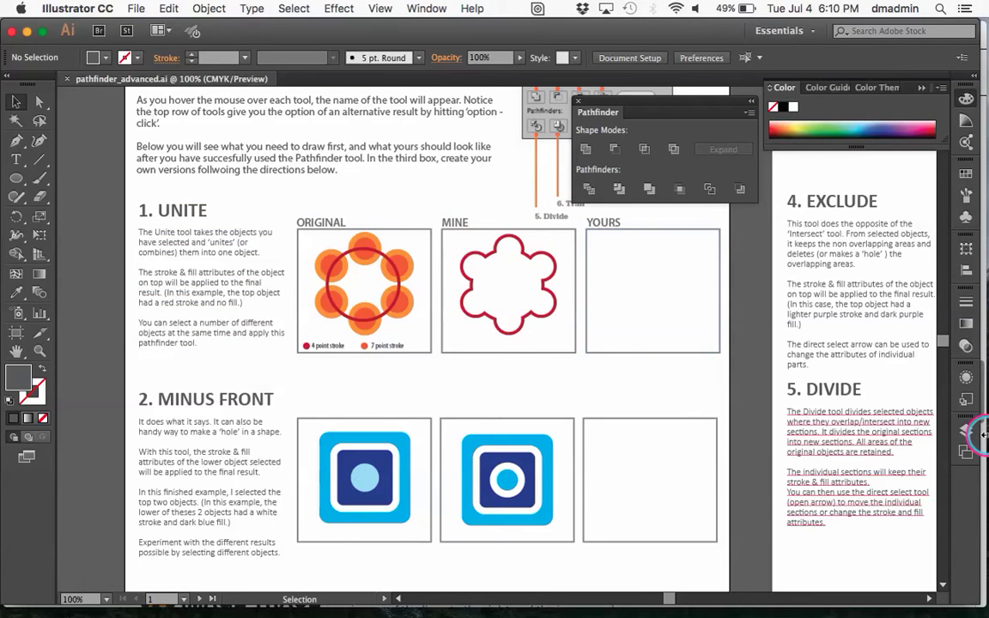
left_click(968, 435)
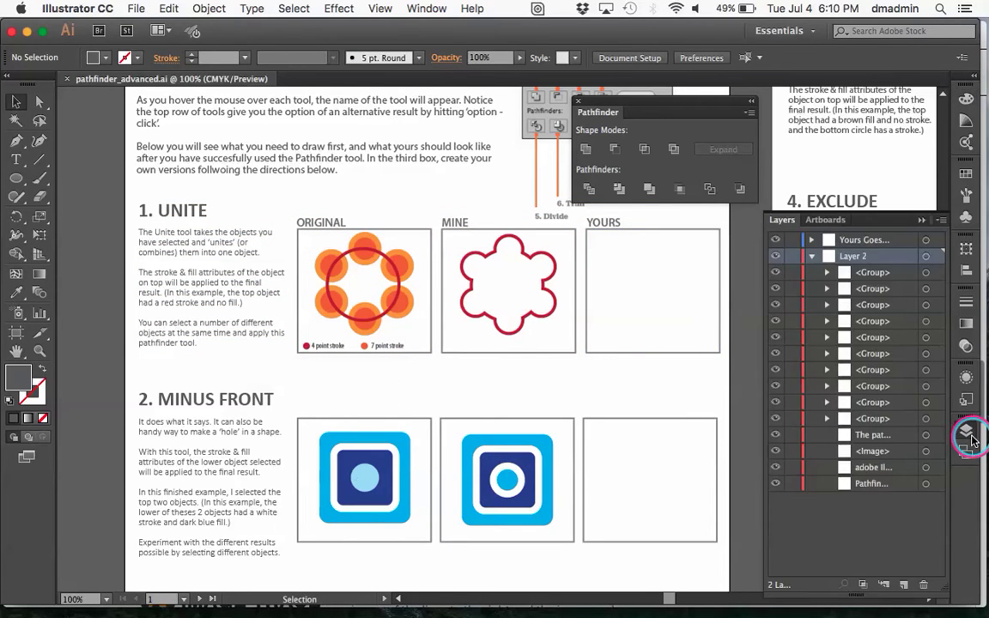
left_click(811, 256)
left_click(868, 240)
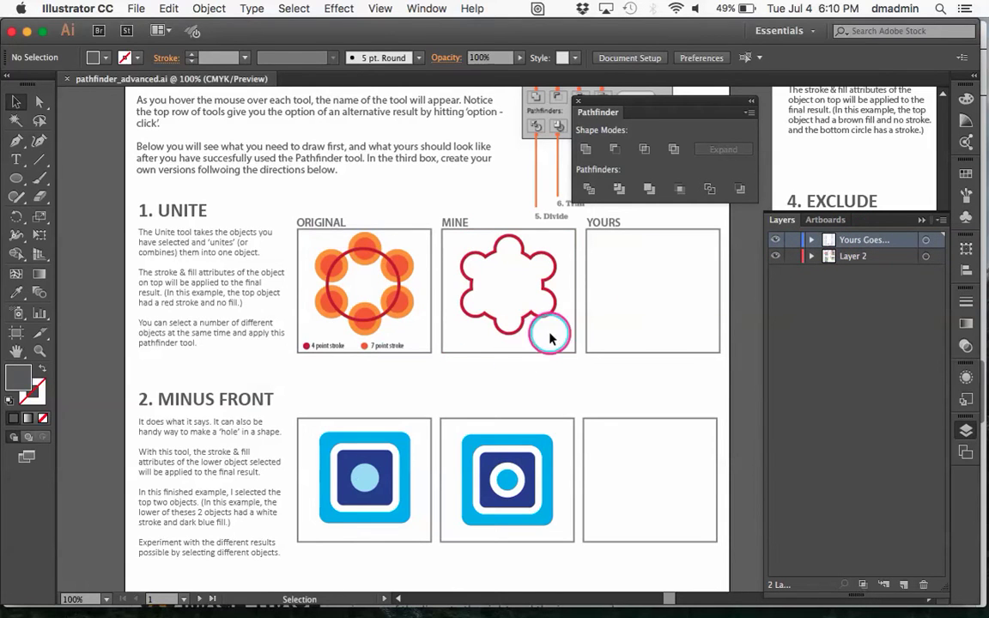
left_click(792, 256)
mouse_move(510, 332)
left_mouse_down()
mouse_move(486, 316)
mouse_move(510, 331)
left_mouse_up()
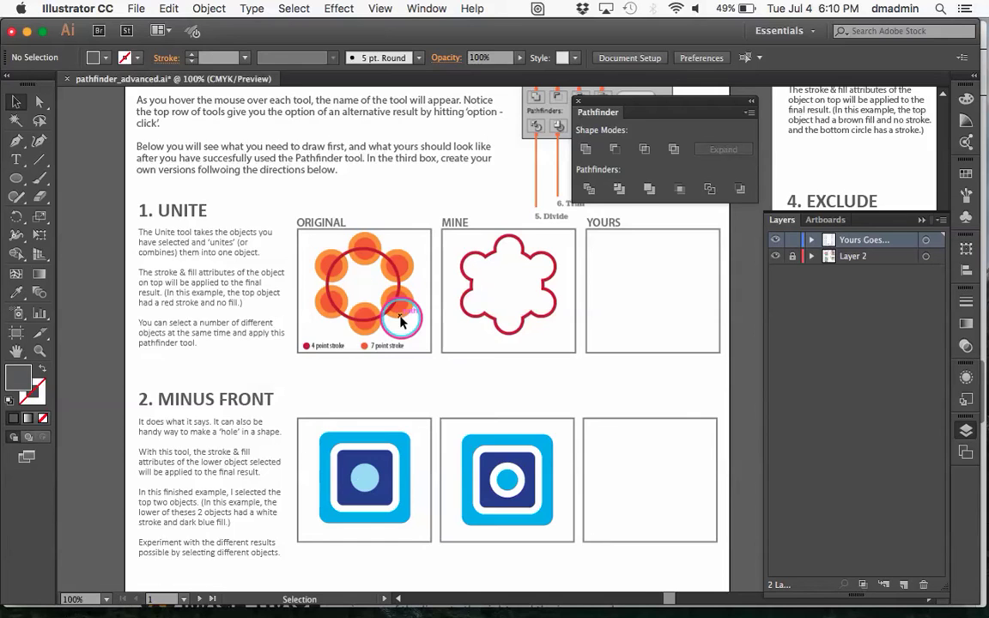
Close the layers list and scroll to the 1. UNITE exercise's ORIGINAL, MINE and YOURS boxes.
scroll(400, 320, "up", 2)
scroll(400, 320, "right", 2)
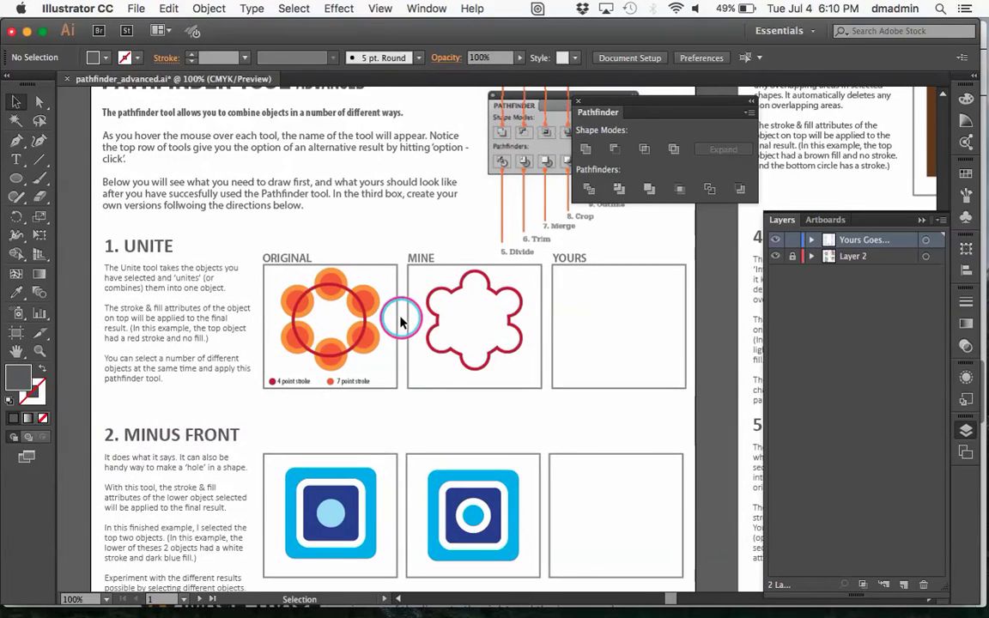
scroll(400, 321, "up", 1)
scroll(400, 321, "right", 1)
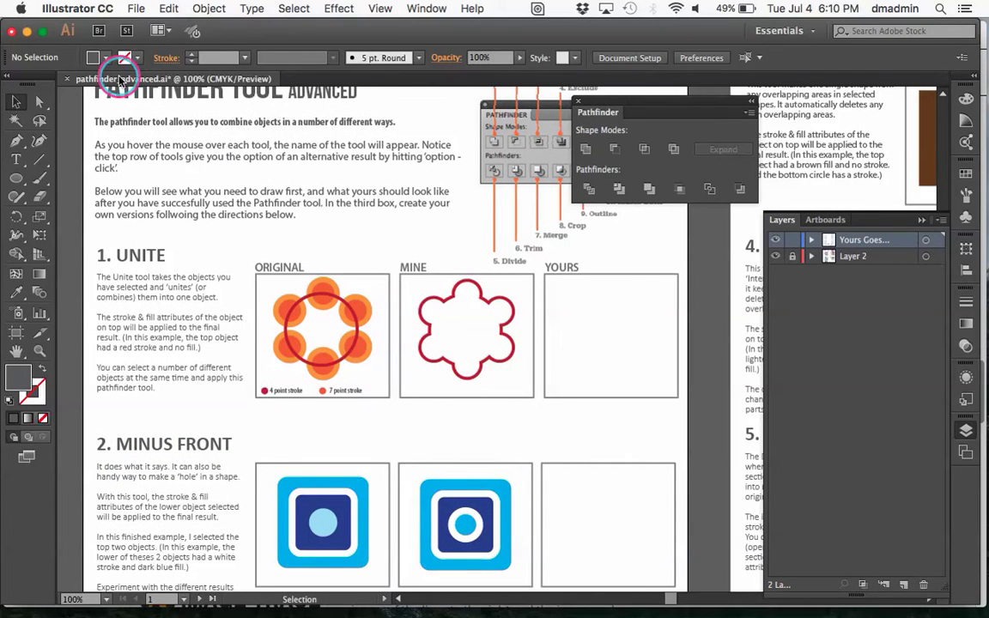
left_click(921, 219)
scroll(585, 378, "down", 5)
scroll(585, 379, "right", 1)
scroll(585, 379, "right", 10)
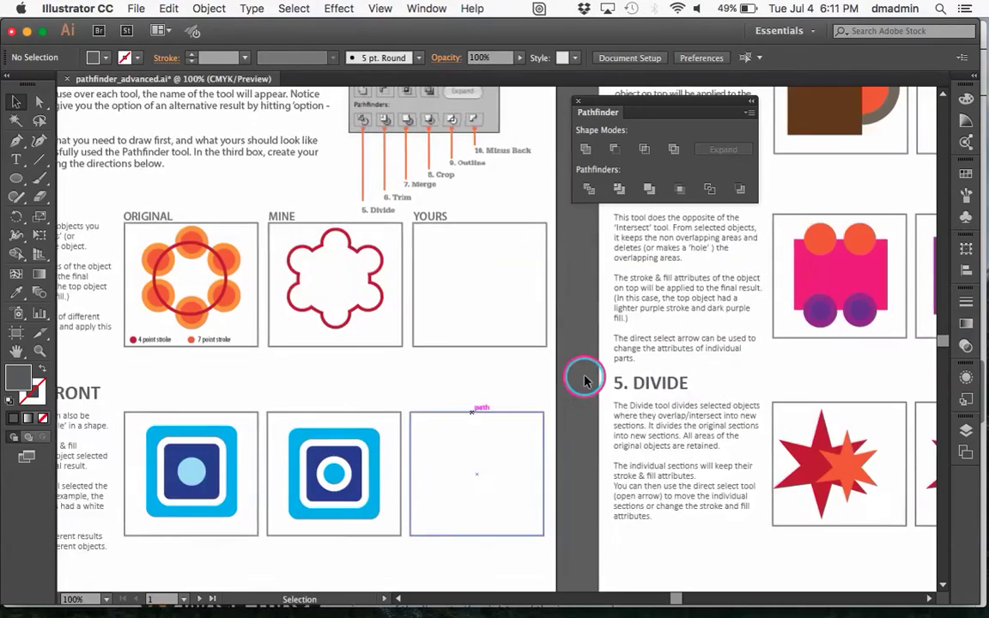
scroll(585, 378, "up", 6)
scroll(585, 379, "right", 10)
scroll(585, 379, "up", 2)
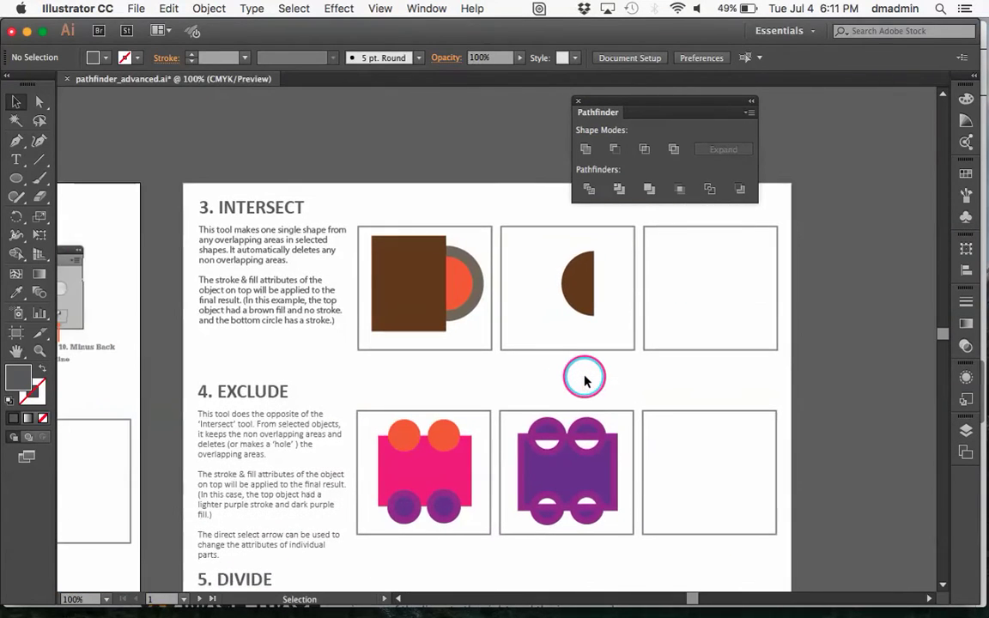
scroll(585, 379, "left", 6)
scroll(584, 379, "down", 10)
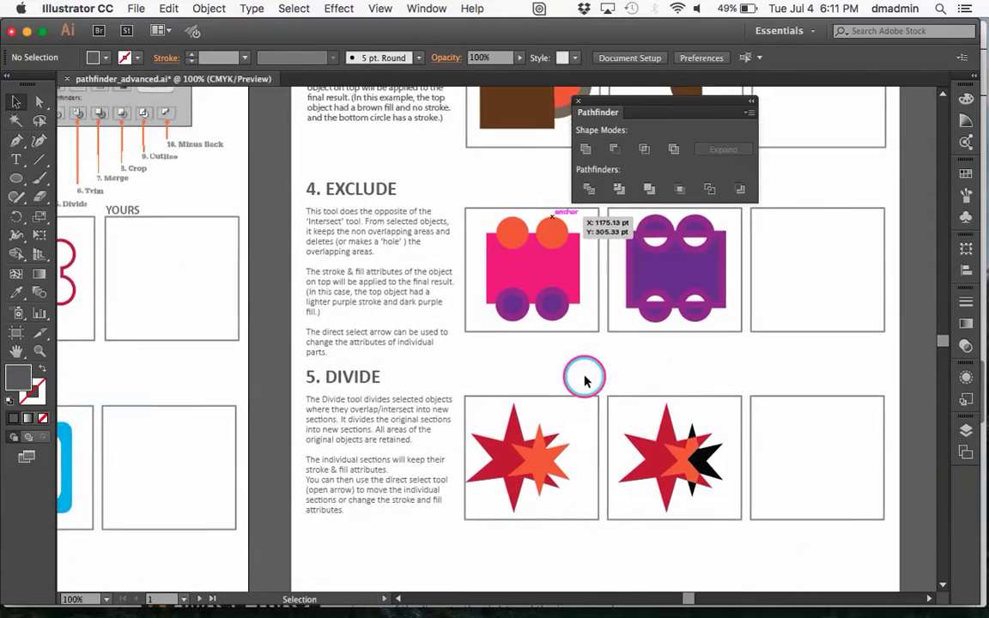
scroll(585, 378, "down", 10)
scroll(585, 379, "right", 3)
scroll(584, 379, "left", 6)
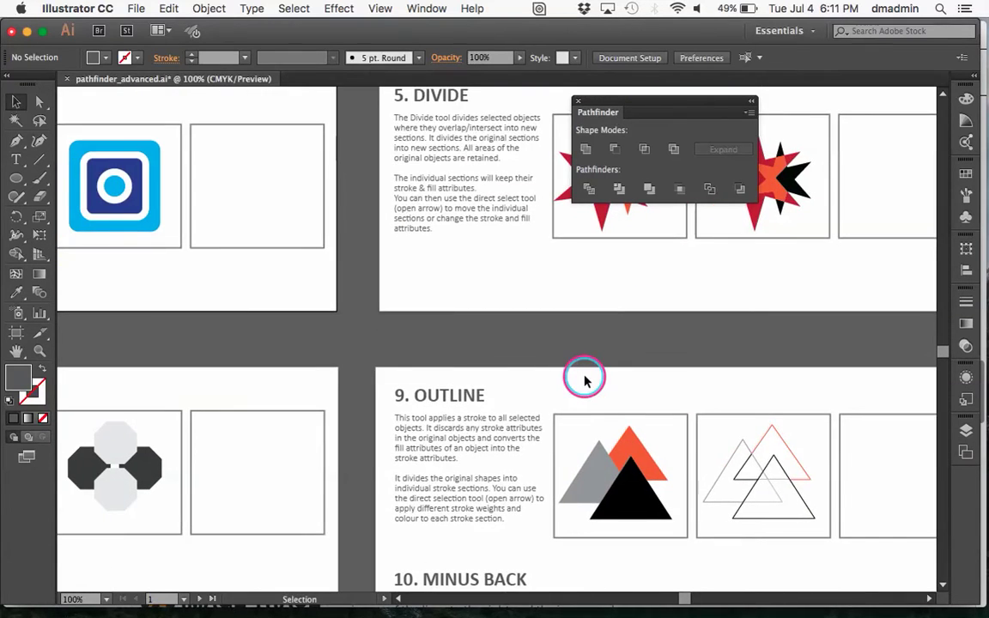
scroll(584, 379, "down", 6)
scroll(585, 379, "left", 8)
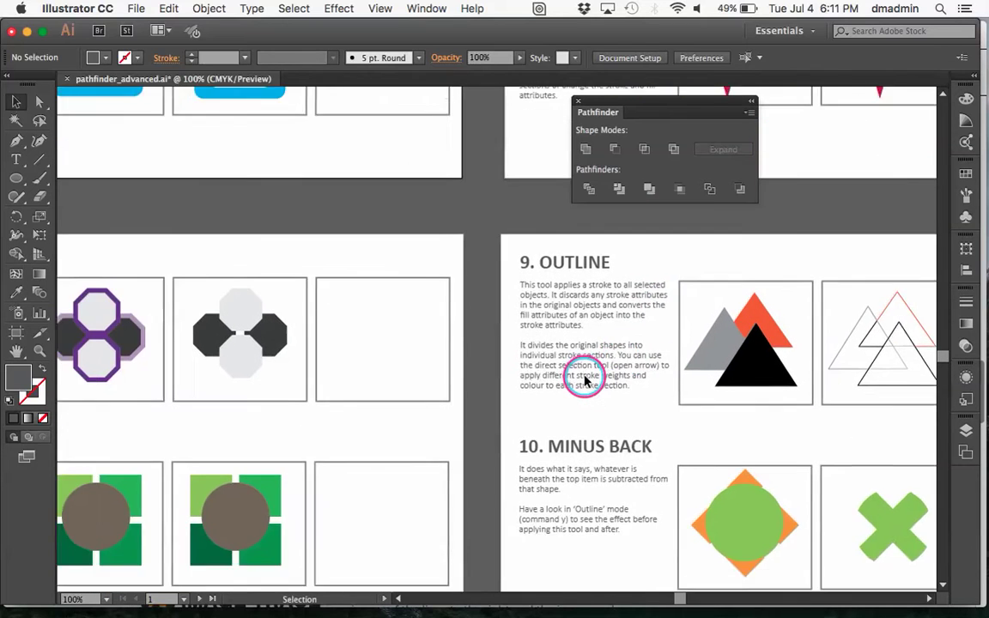
scroll(585, 378, "left", 6)
scroll(585, 378, "down", 5)
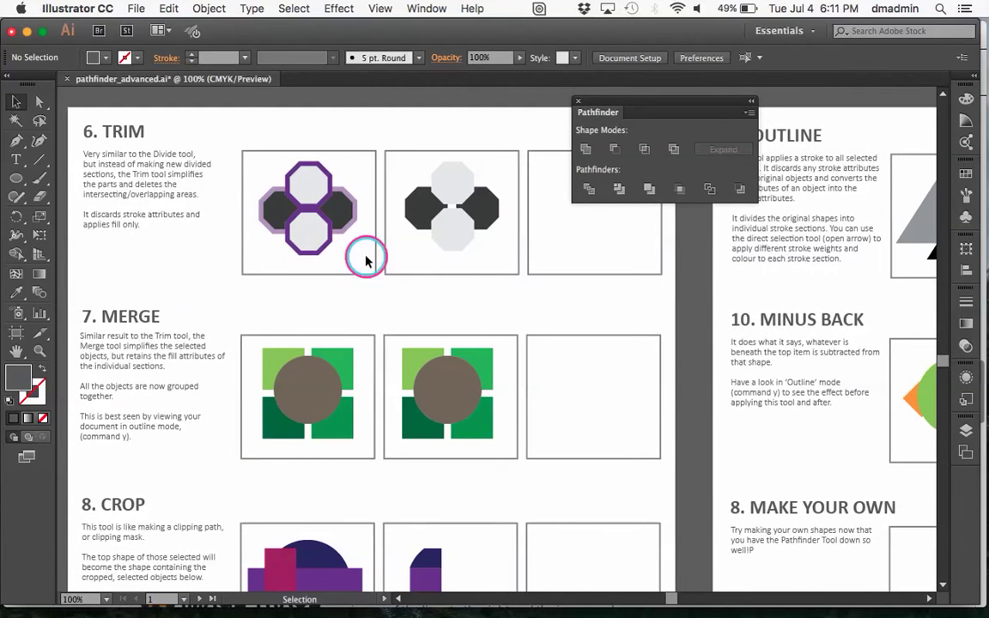
scroll(374, 260, "up", 1)
scroll(373, 261, "up", 15)
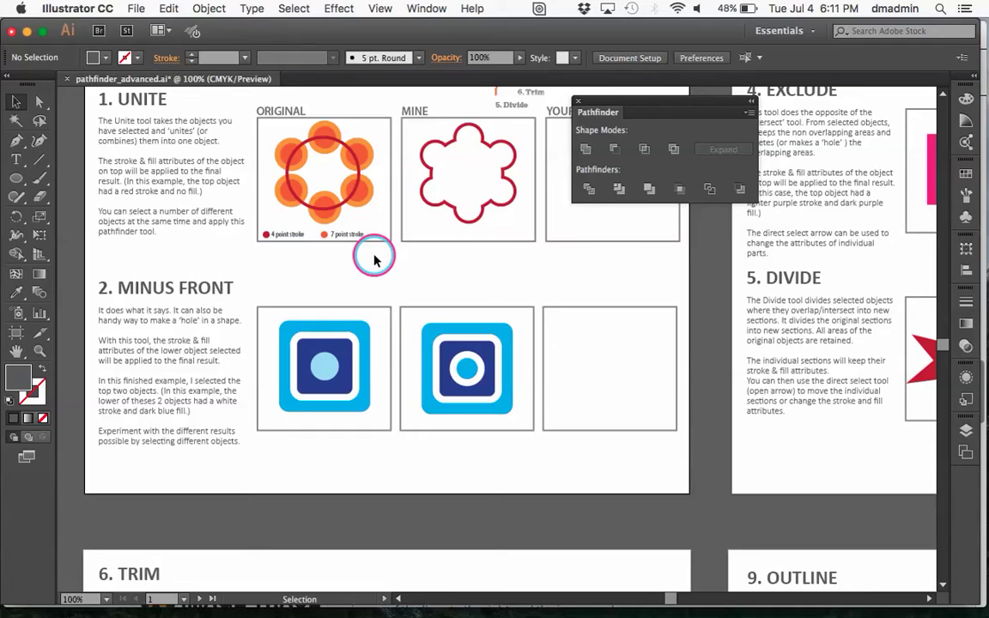
scroll(373, 260, "up", 6)
scroll(374, 260, "right", 2)
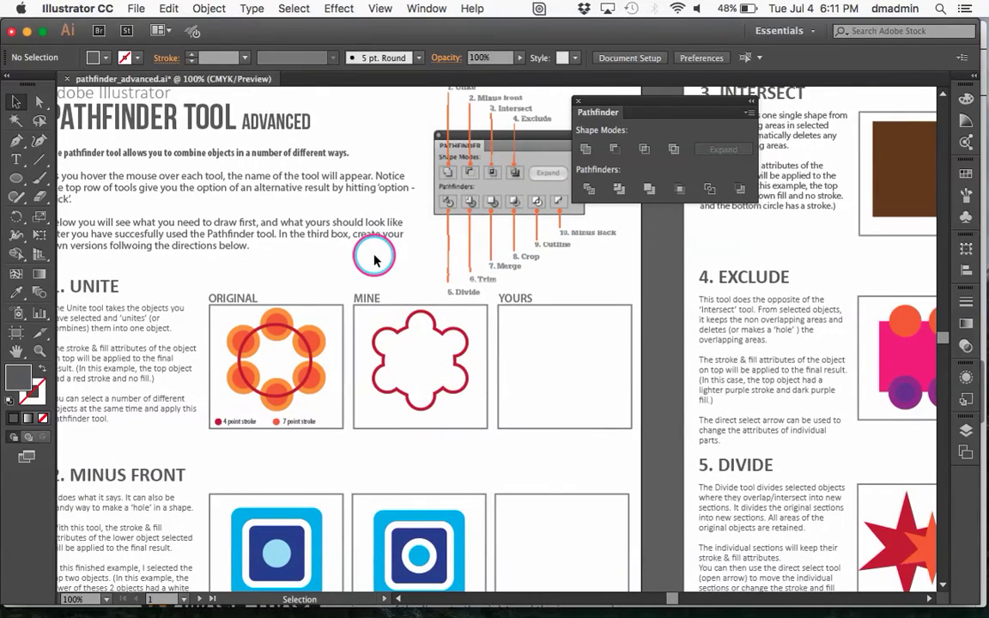
scroll(374, 260, "left", 2)
scroll(373, 261, "right", 2)
scroll(374, 260, "up", 1)
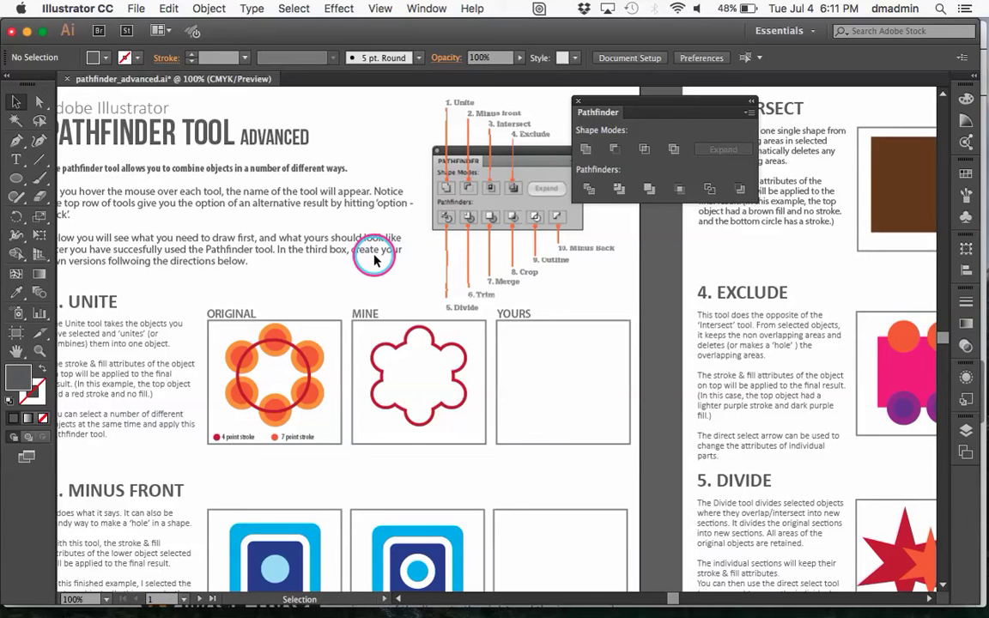
Zoom in on the exercise, choose the Ellipse tool, and set the fill colour to bright blue.
key("super+equal")
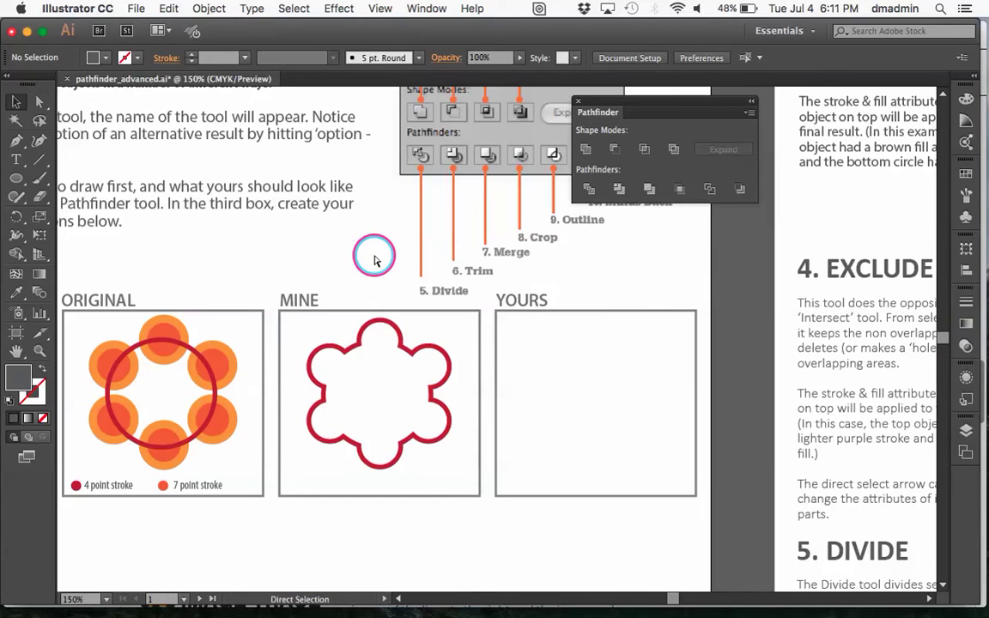
left_click(16, 181)
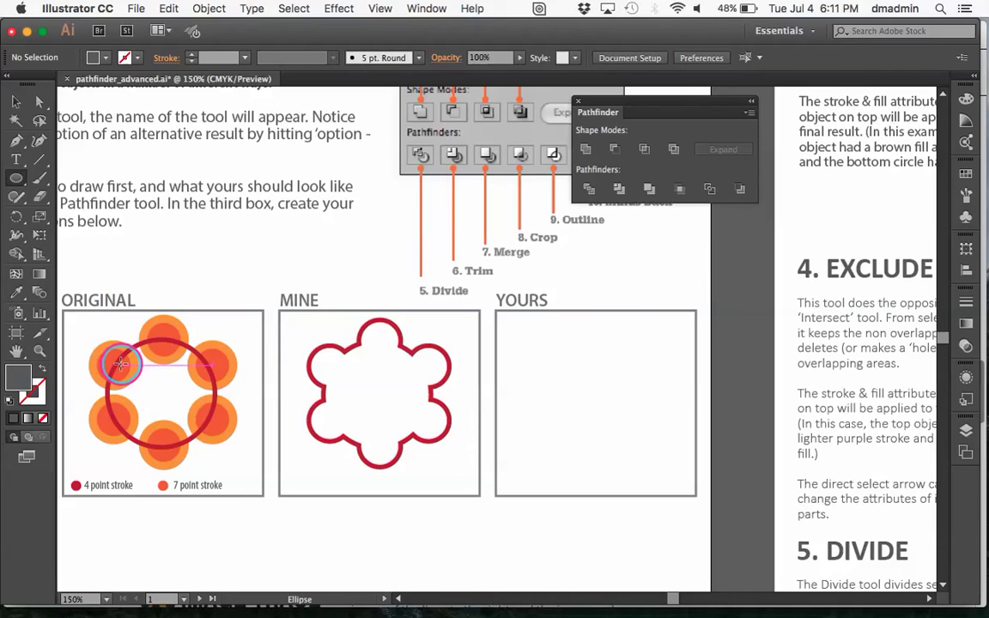
double_click(22, 388)
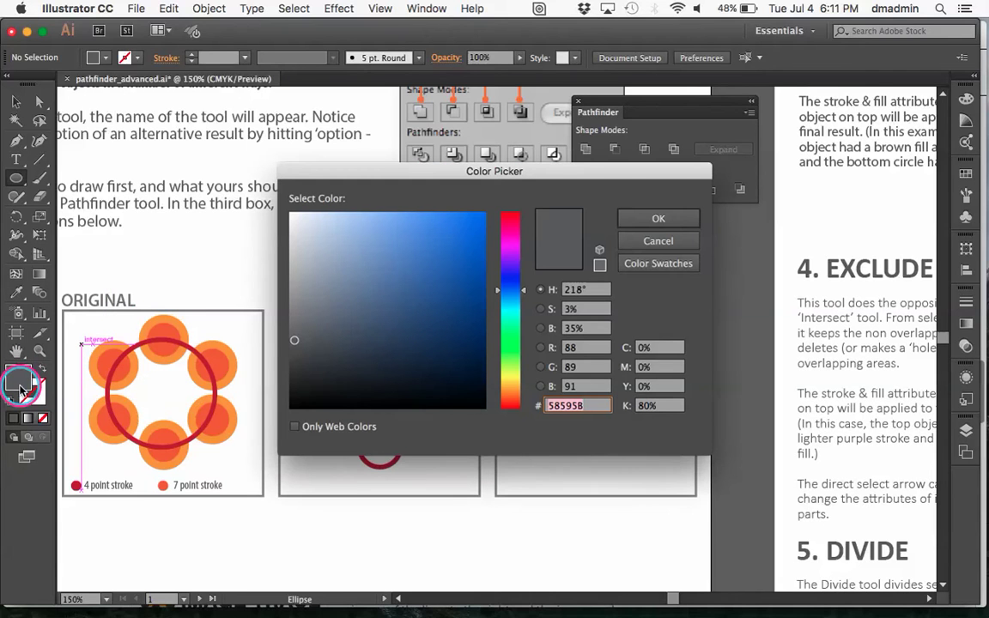
left_click_drag(465, 249, 482, 213)
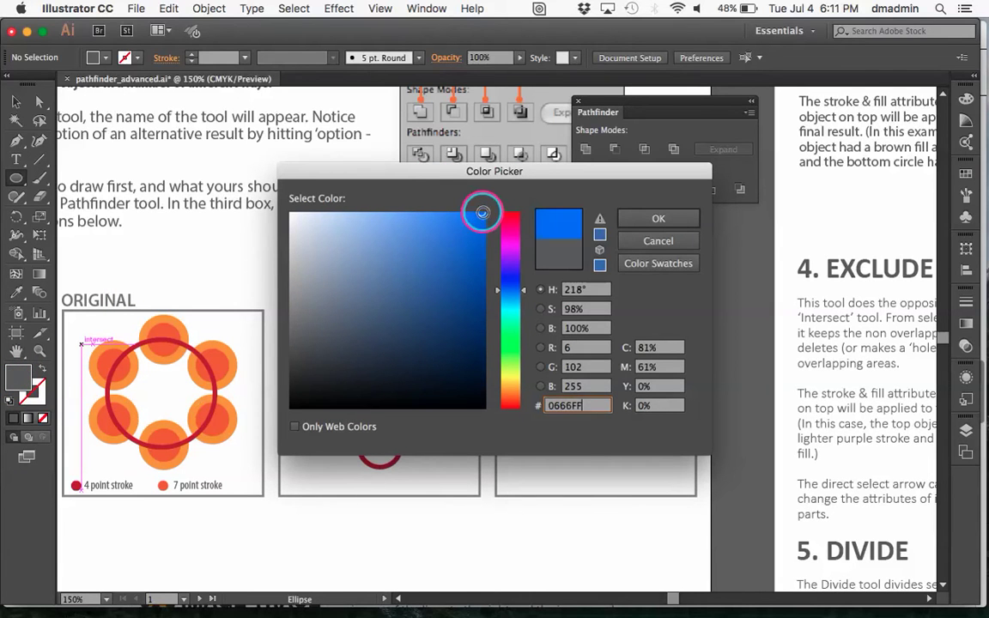
left_click(666, 216)
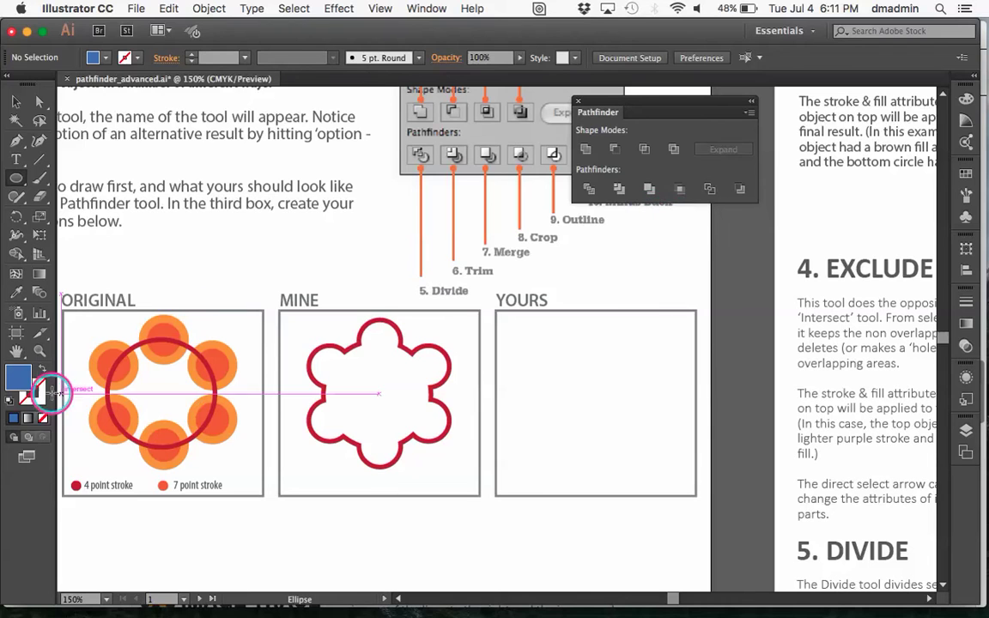
Set the stroke colour to bright green in the Color Picker.
double_click(33, 392)
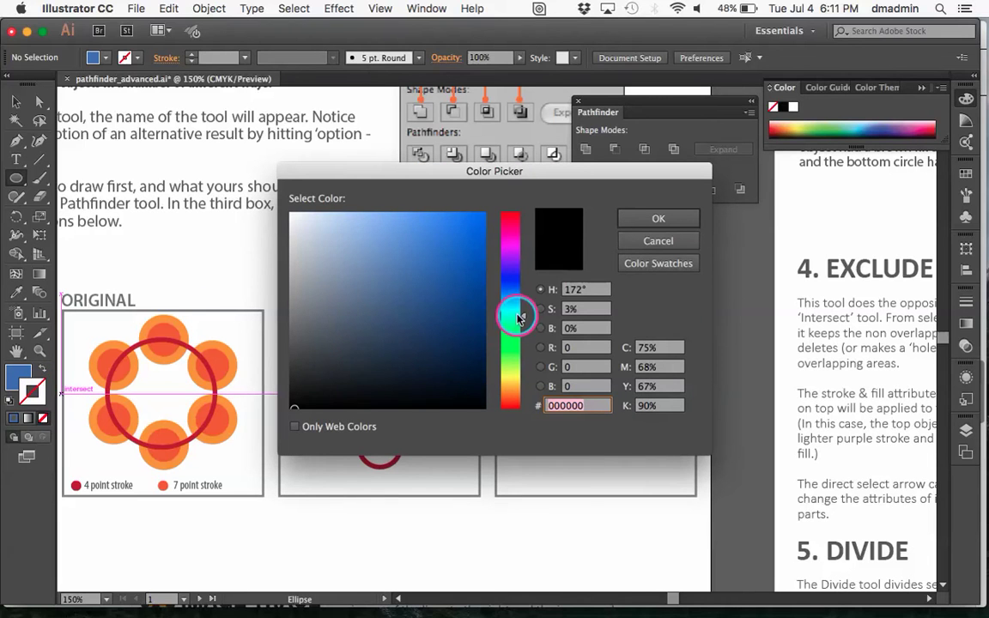
left_click_drag(513, 316, 513, 338)
left_click(468, 235)
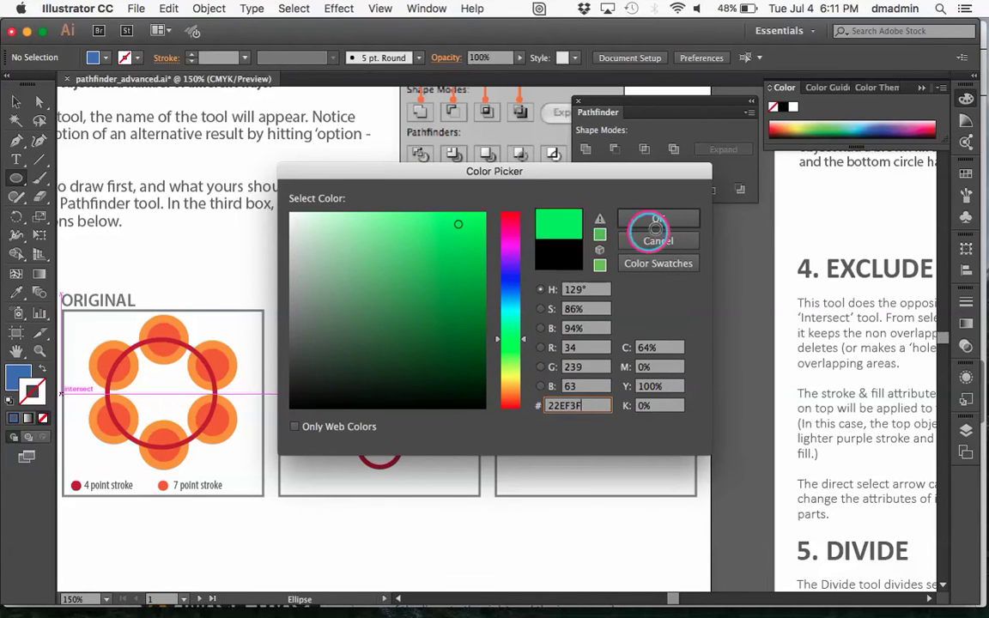
left_click(673, 217)
Draw a small circle in the YOURS box and set its green stroke weight to 7 pt.
left_click_drag(580, 325, 625, 372)
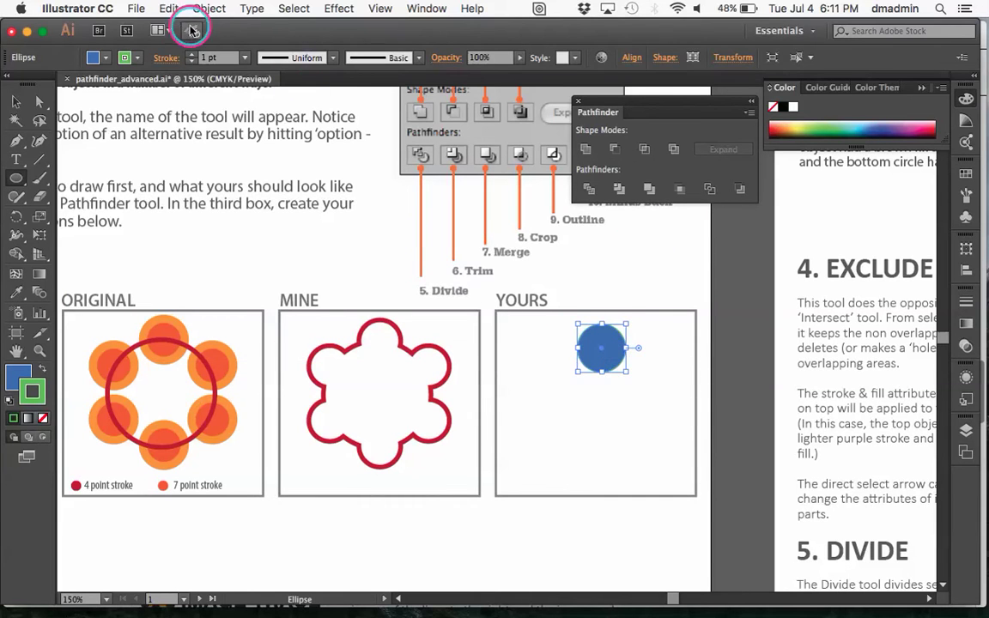
left_click(193, 60)
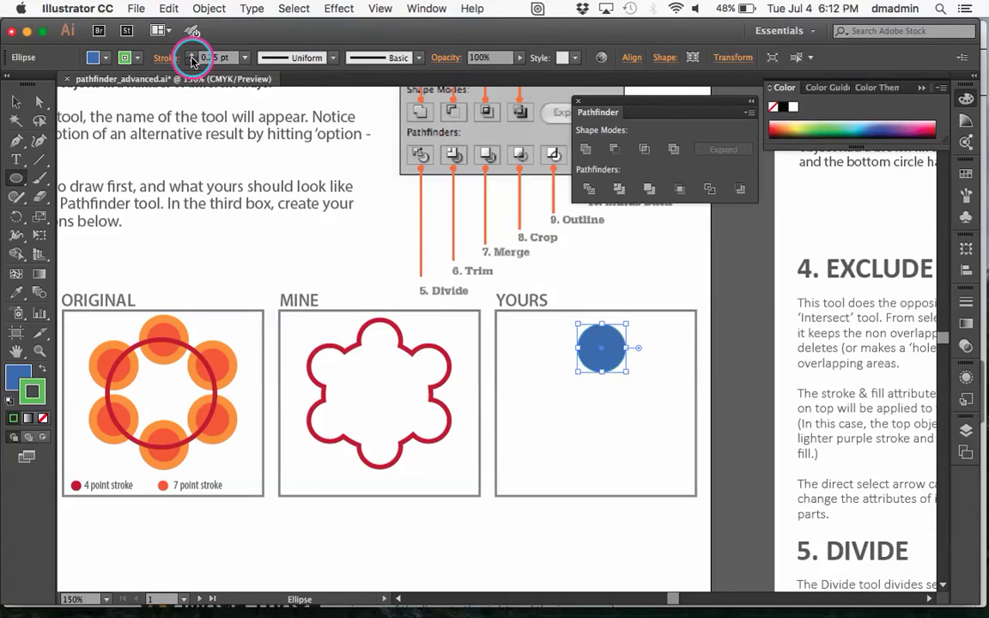
left_click(193, 60)
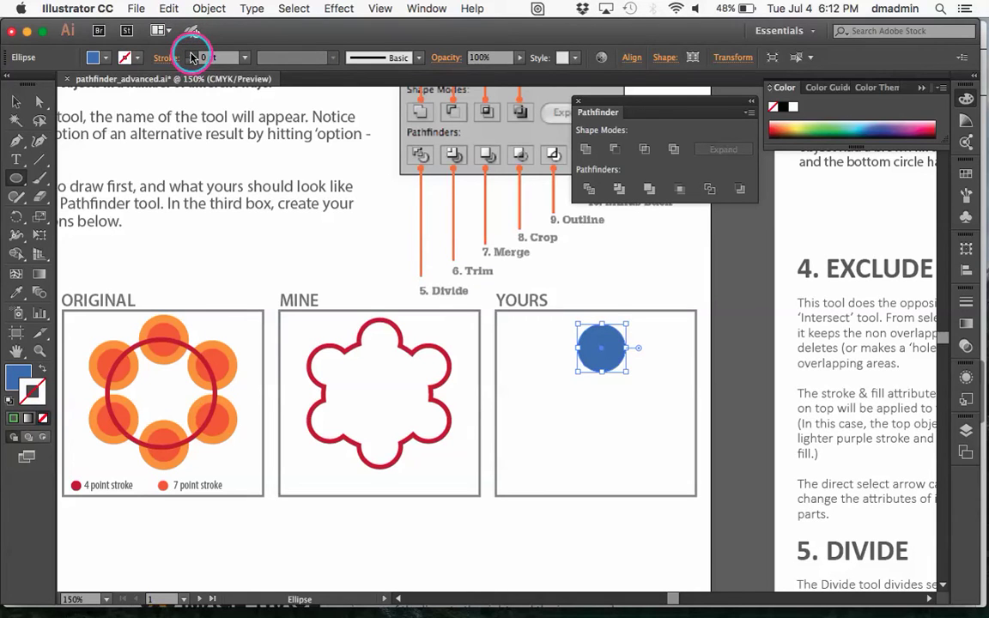
left_click(193, 55)
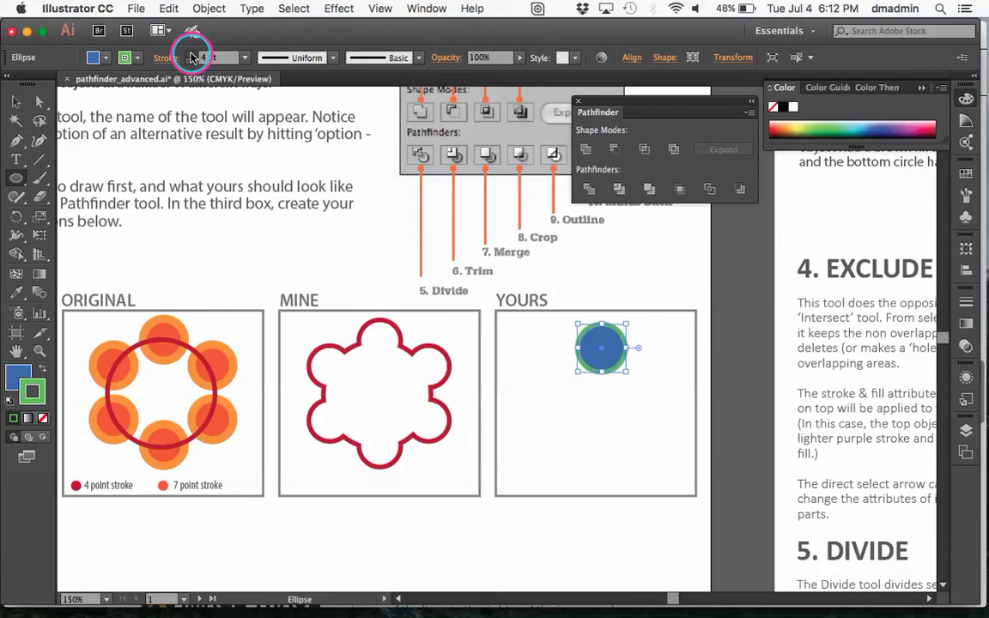
left_click(193, 55)
left_click(194, 55)
left_click(193, 60)
left_click(193, 60)
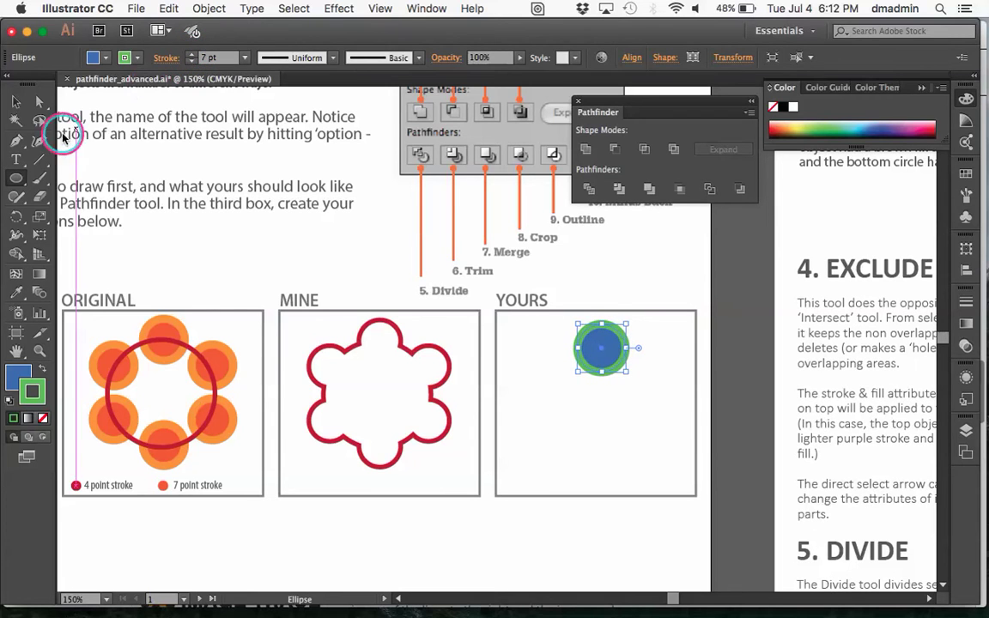
Duplicate, rotate and move the circles so four sit spread around the YOURS box.
left_click(21, 110)
left_click(647, 451)
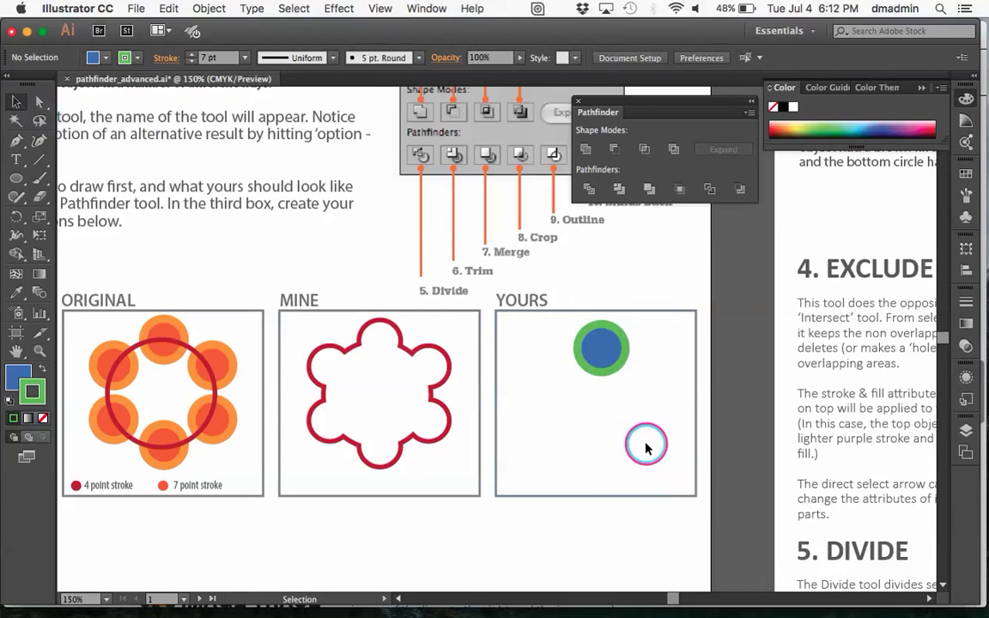
left_click_drag(608, 371, 620, 447)
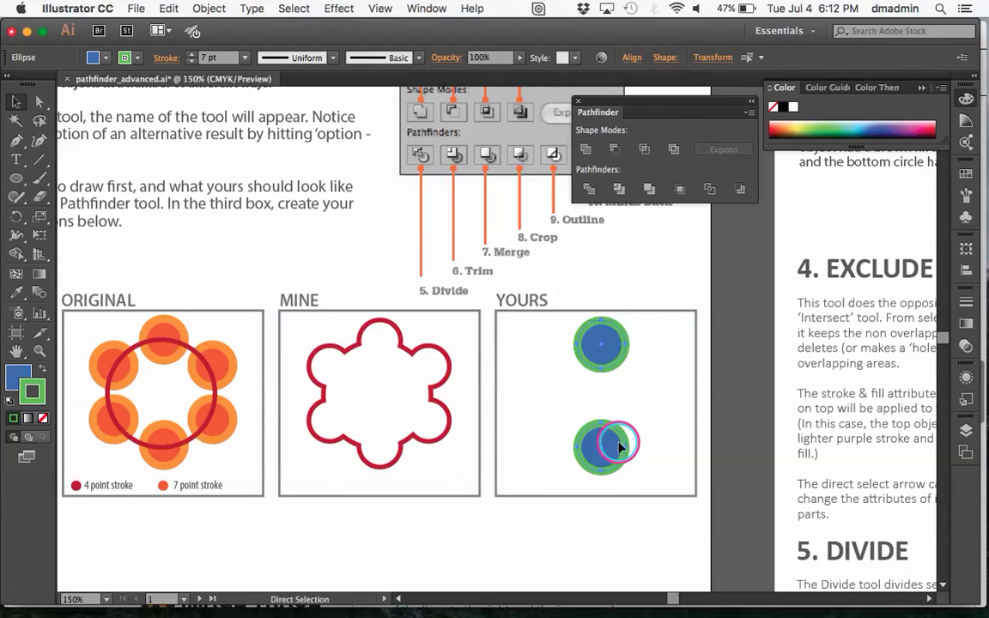
left_click_drag(509, 394, 650, 409)
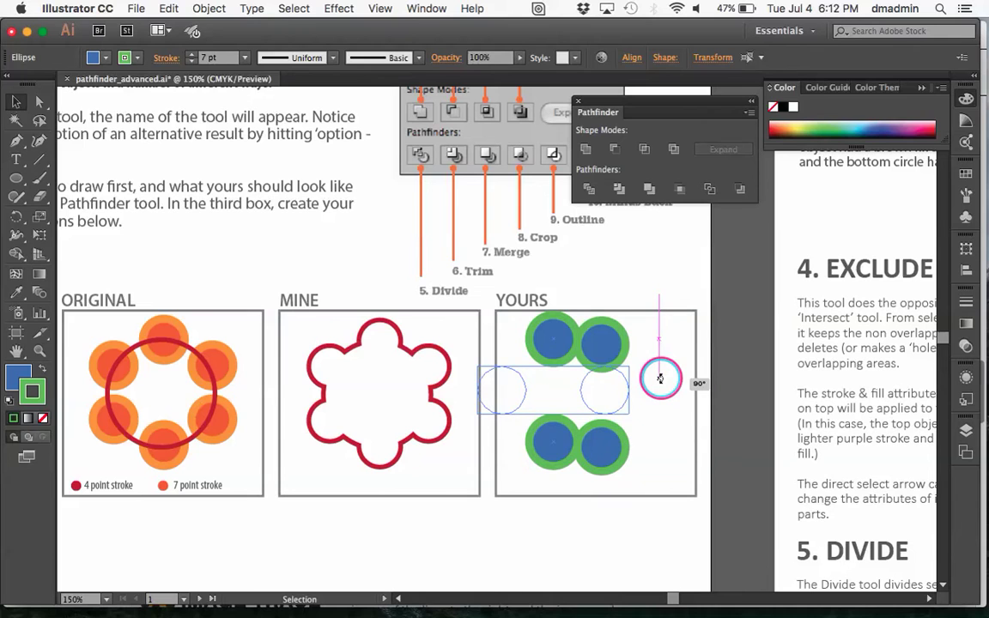
left_click_drag(660, 379, 533, 388)
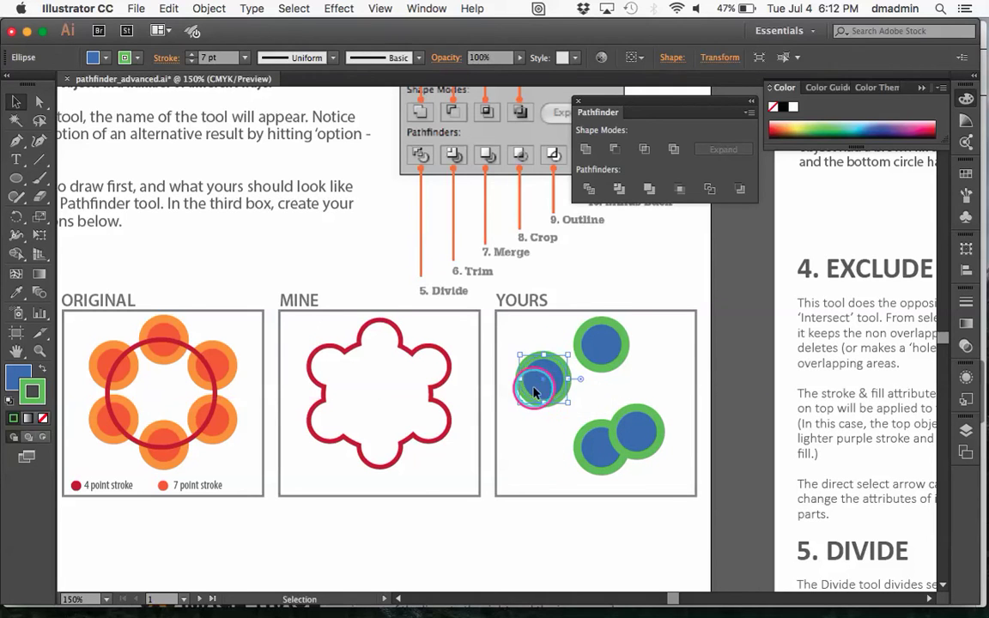
mouse_move(646, 445)
left_mouse_down()
mouse_move(672, 439)
mouse_move(668, 425)
mouse_move(659, 430)
left_mouse_up()
left_click_drag(612, 456, 610, 464)
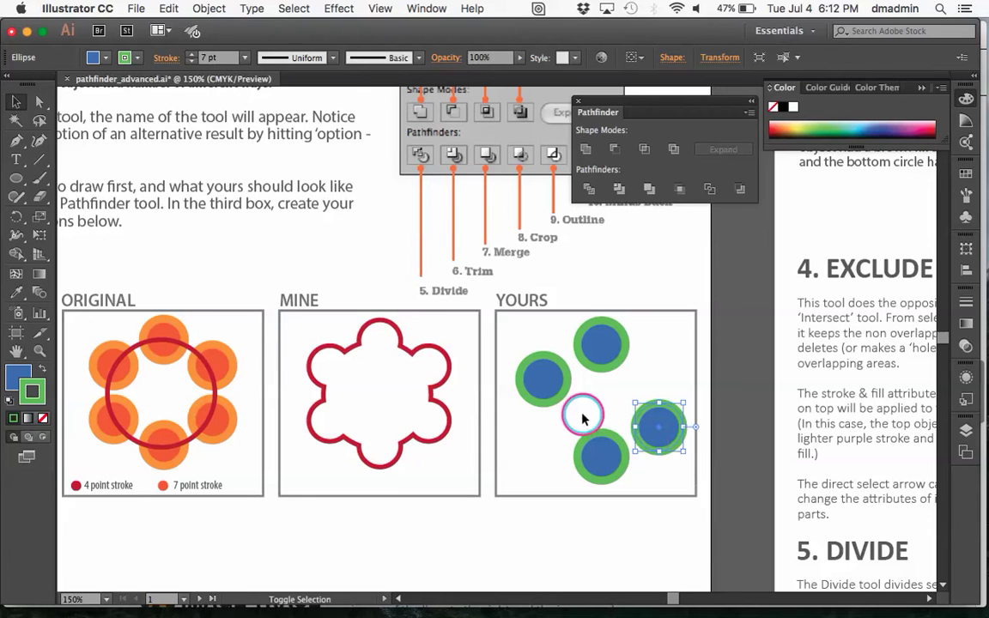
Paste two more circle copies and rotate them into position in the YOURS box.
key("super+v")
left_click_drag(515, 391, 557, 449)
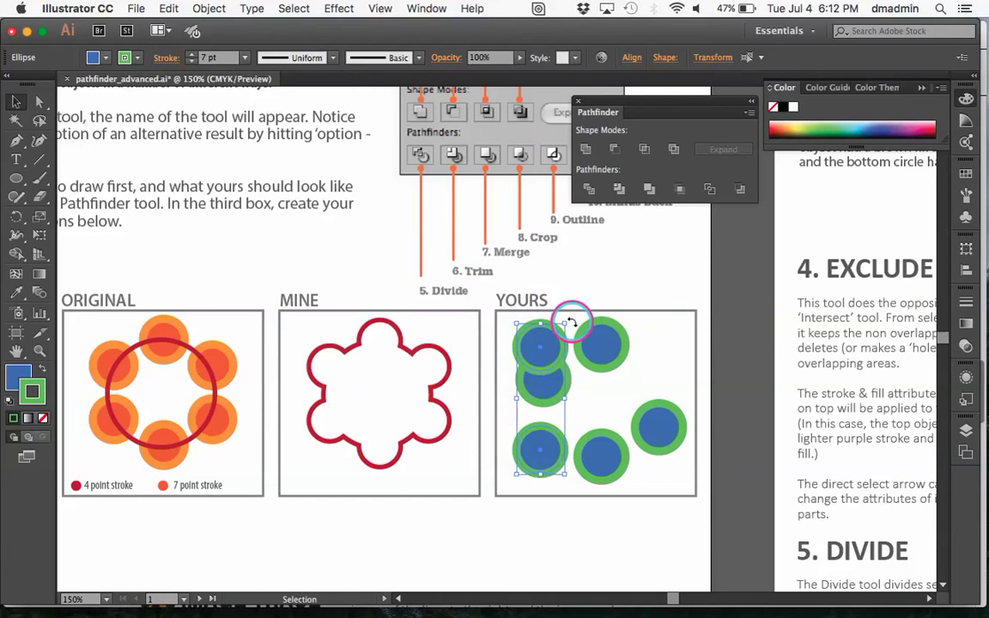
left_click_drag(571, 320, 661, 376)
left_click(645, 537)
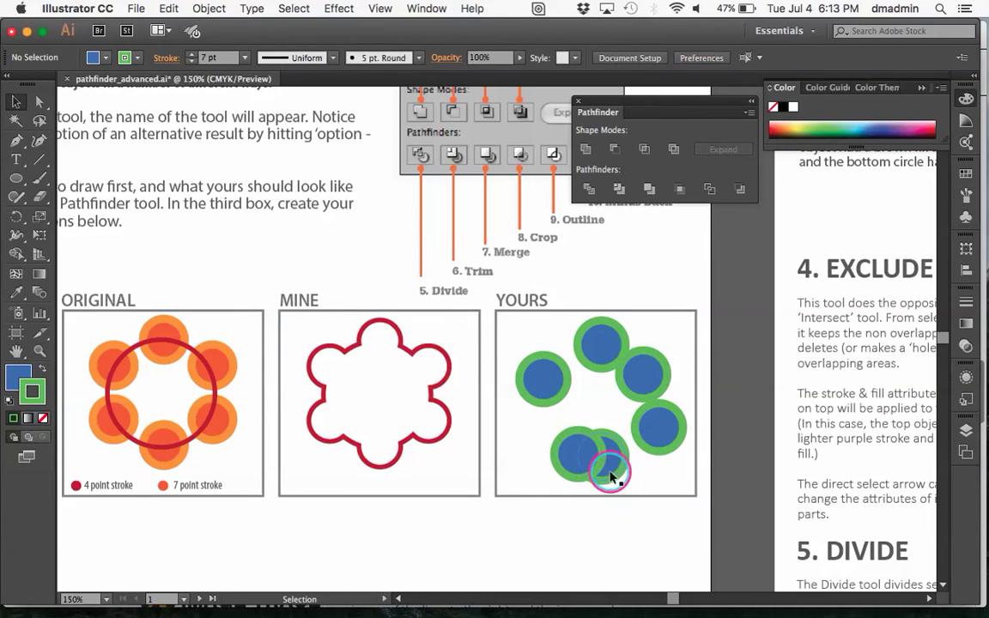
Nudge the lower-left, bottom, right and upper-left circles to even out the six-circle ring.
left_click_drag(582, 465, 548, 445)
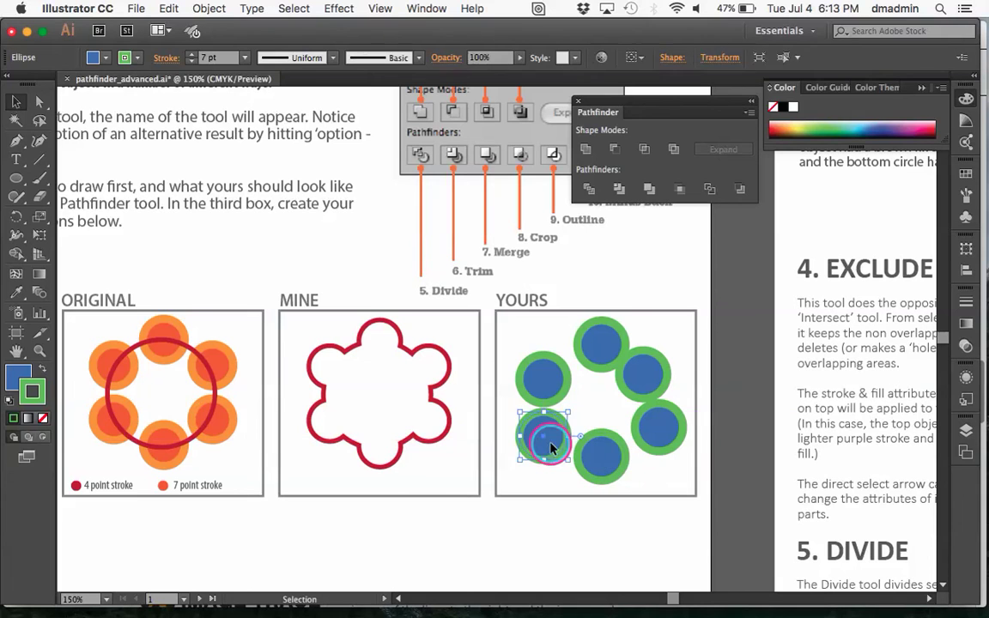
left_click(674, 532)
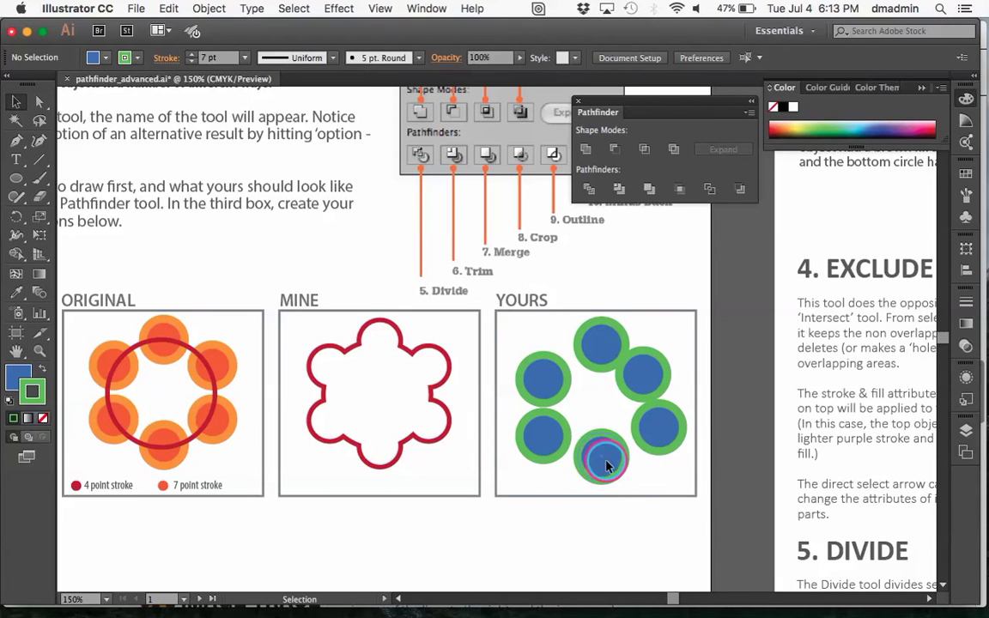
left_click_drag(606, 466, 606, 476)
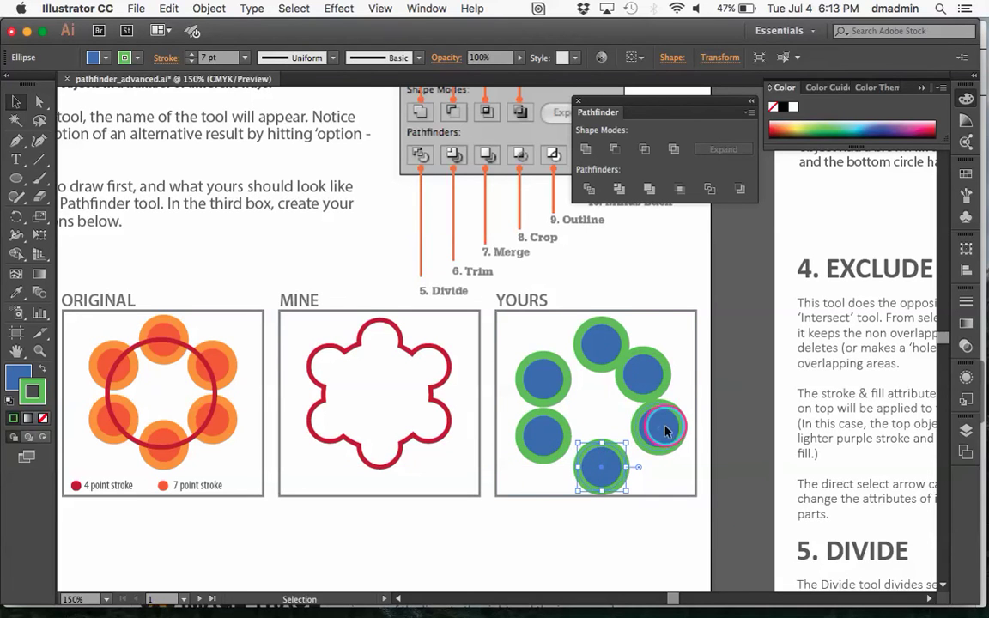
left_click_drag(666, 431, 661, 377)
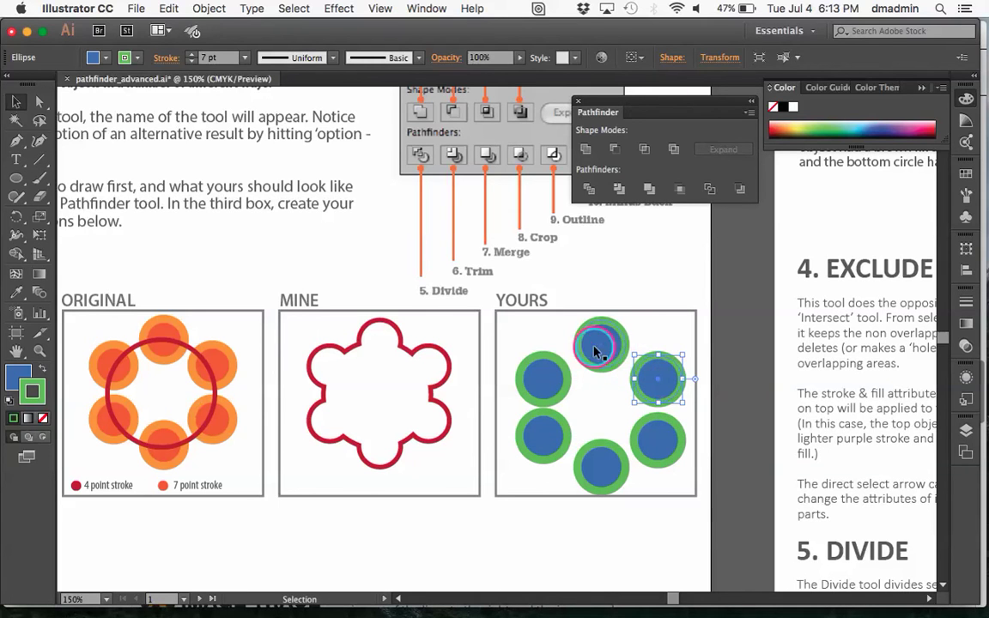
left_click_drag(548, 375, 550, 367)
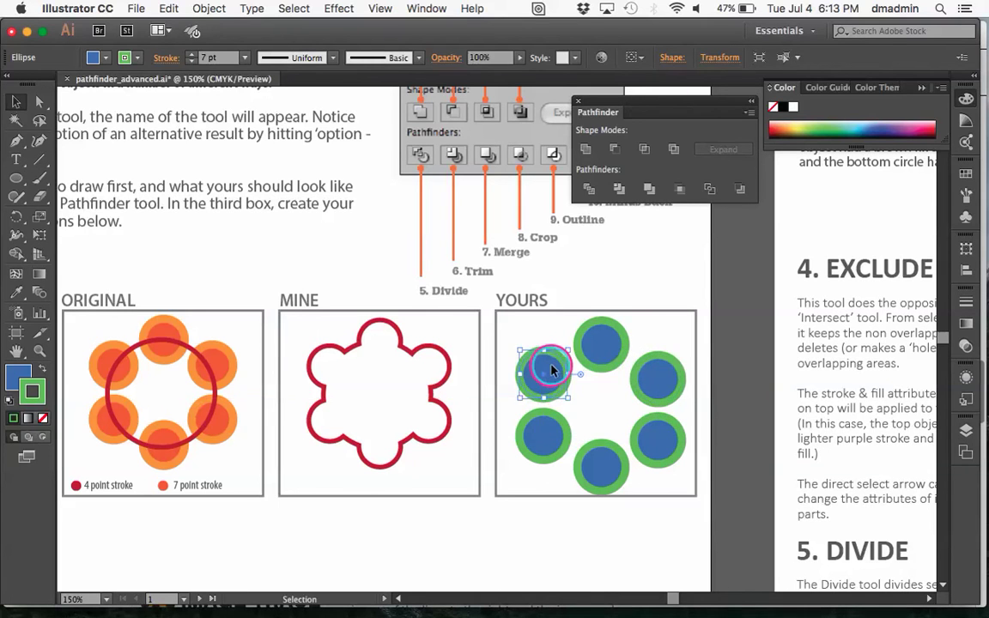
left_click(666, 506)
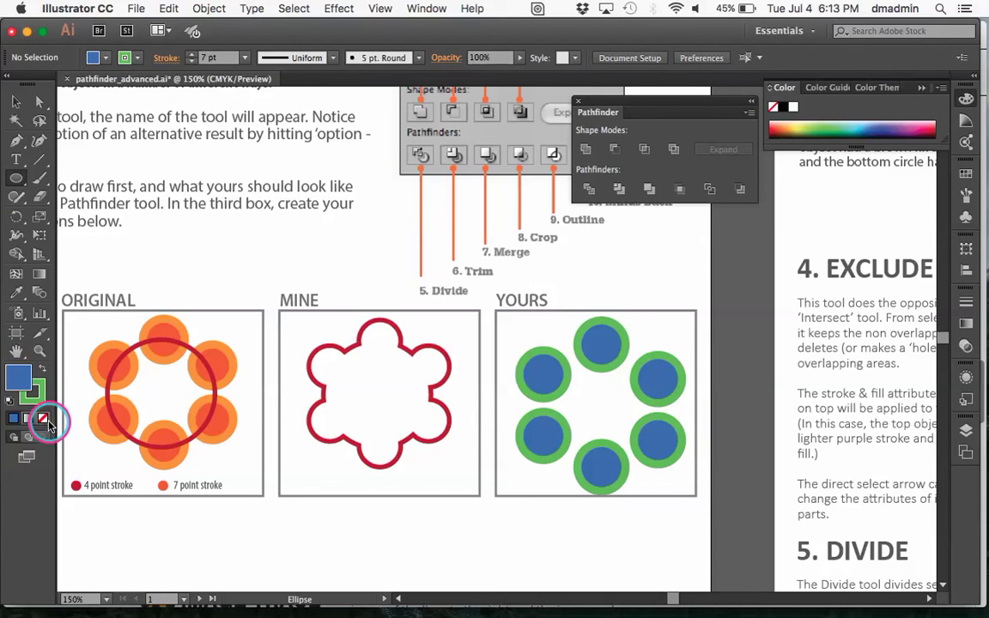
Set no fill with an orange-red stroke and draw a large circle over the ring.
left_click(42, 419)
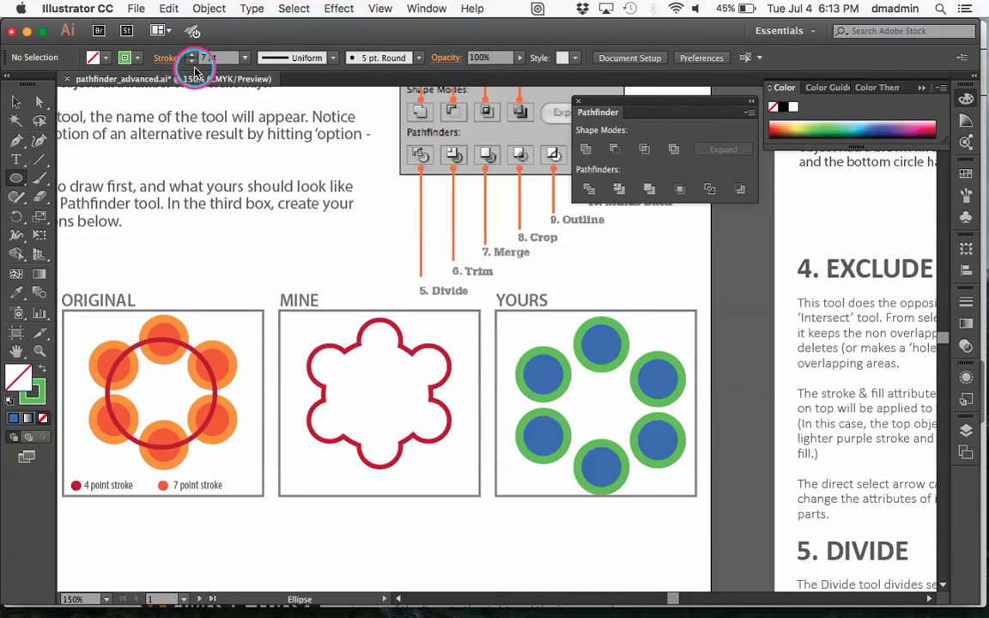
left_click(138, 58)
left_click(139, 89)
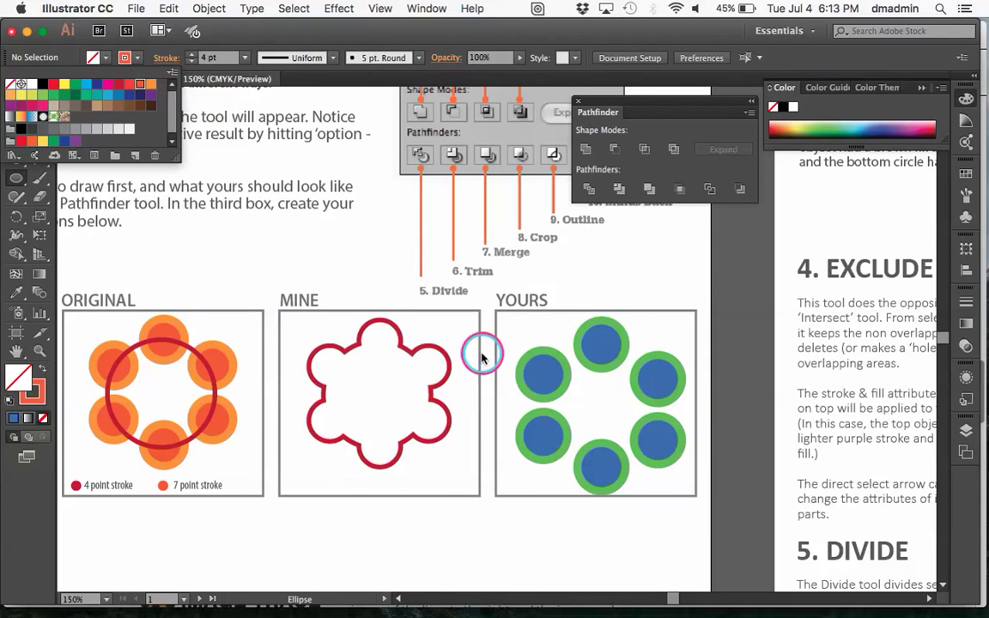
left_click(457, 327)
left_click_drag(518, 329, 668, 424)
Select all seven shapes in the YOURS box with the Selection tool.
key("v")
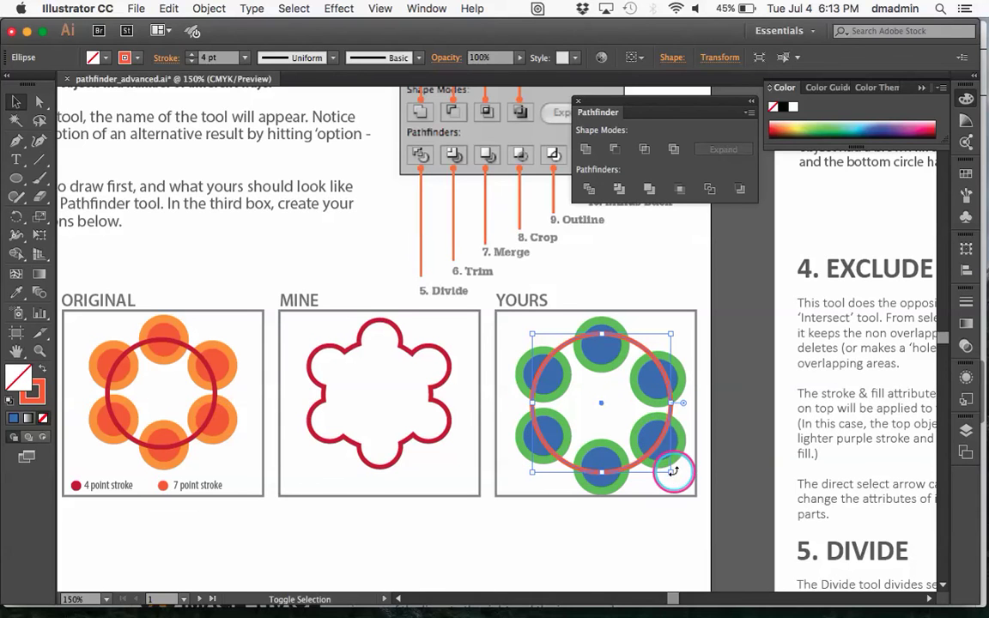
left_click(668, 541)
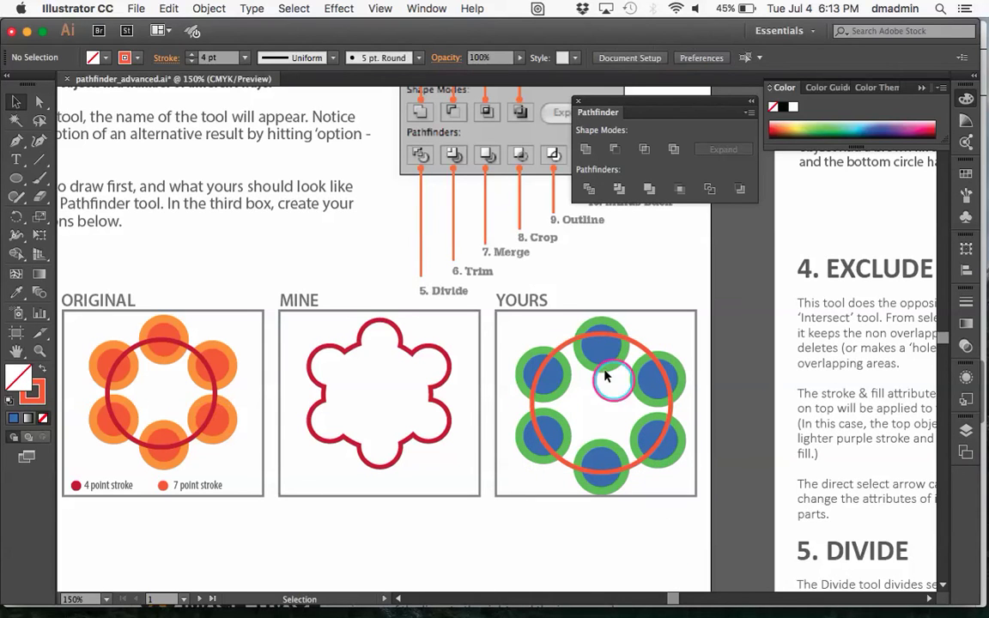
left_click_drag(528, 337, 676, 477)
left_click(644, 579)
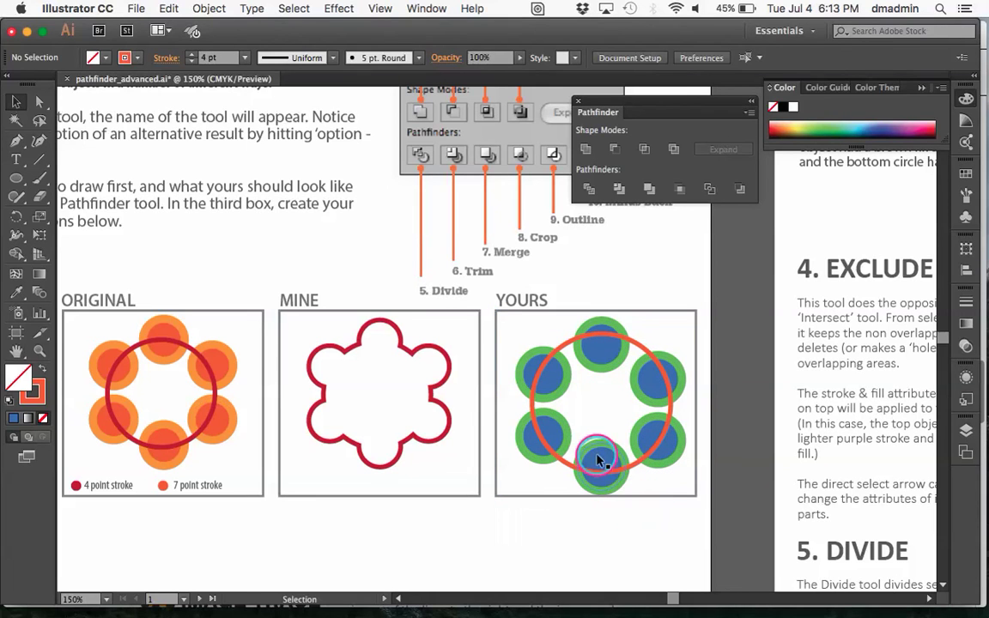
mouse_move(592, 471)
left_mouse_down()
mouse_move(546, 432)
mouse_move(530, 375)
mouse_move(530, 365)
mouse_move(583, 342)
left_mouse_up()
left_click(588, 344, "shift")
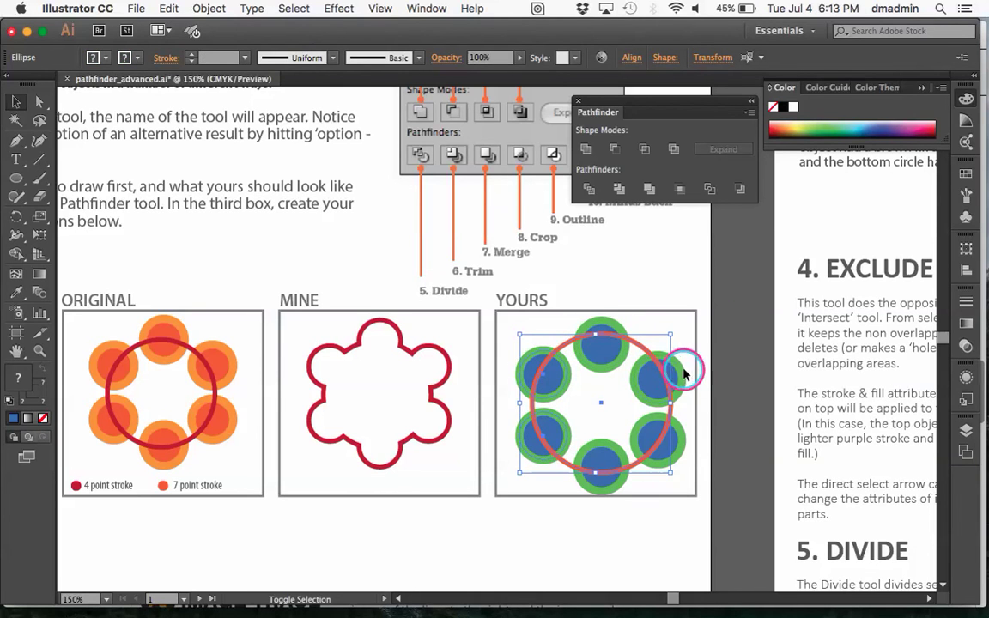
left_click_drag(674, 372, 388, 395)
scroll(384, 395, "left", 5)
Apply Pathfinder Unite to the selected YOURS shapes, then deselect the resulting flower outline.
scroll(386, 394, "right", 5)
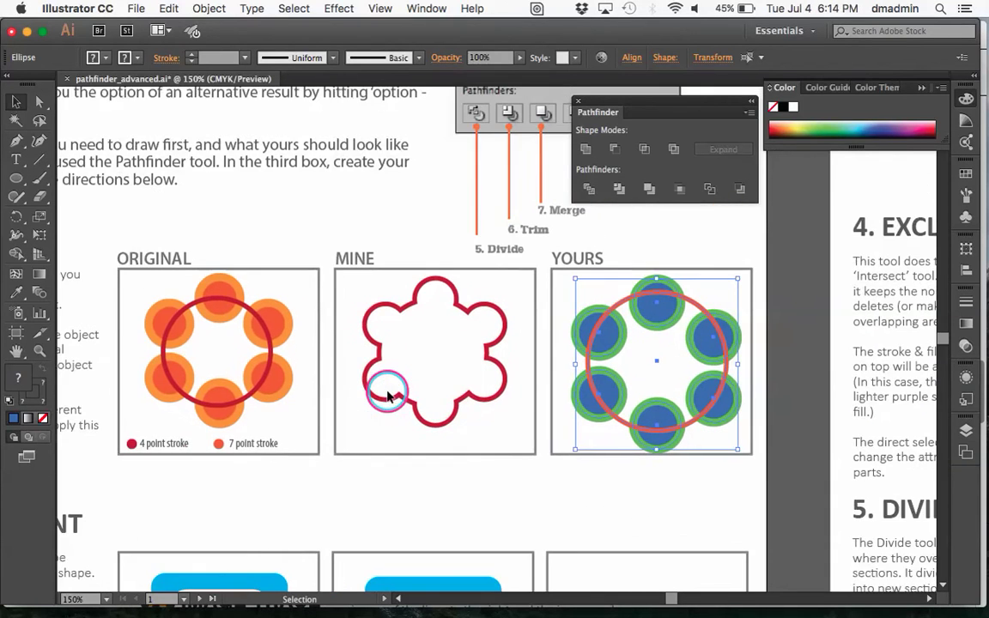
left_click(584, 150)
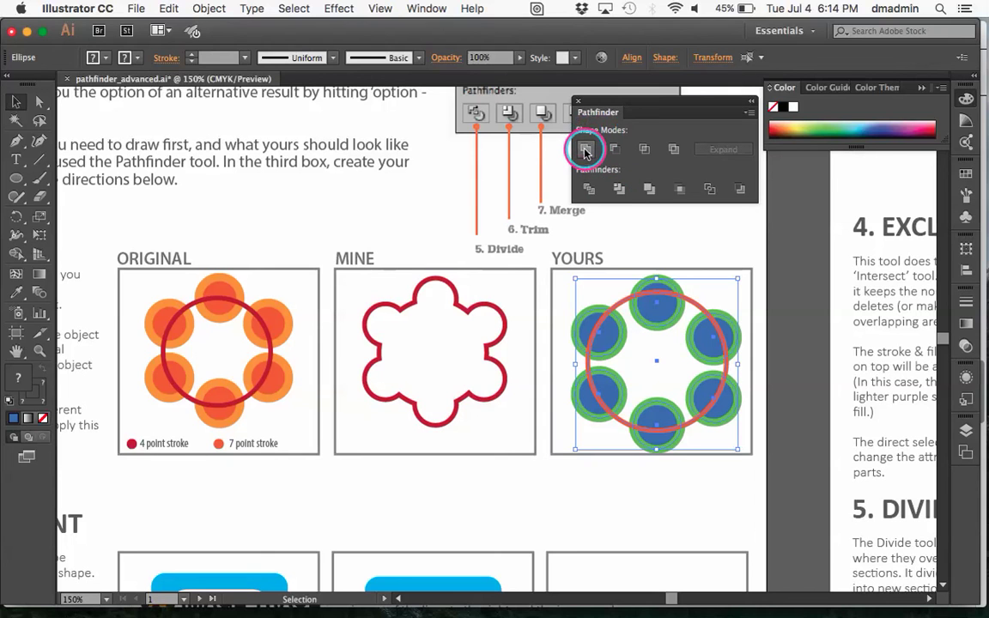
left_click(585, 151)
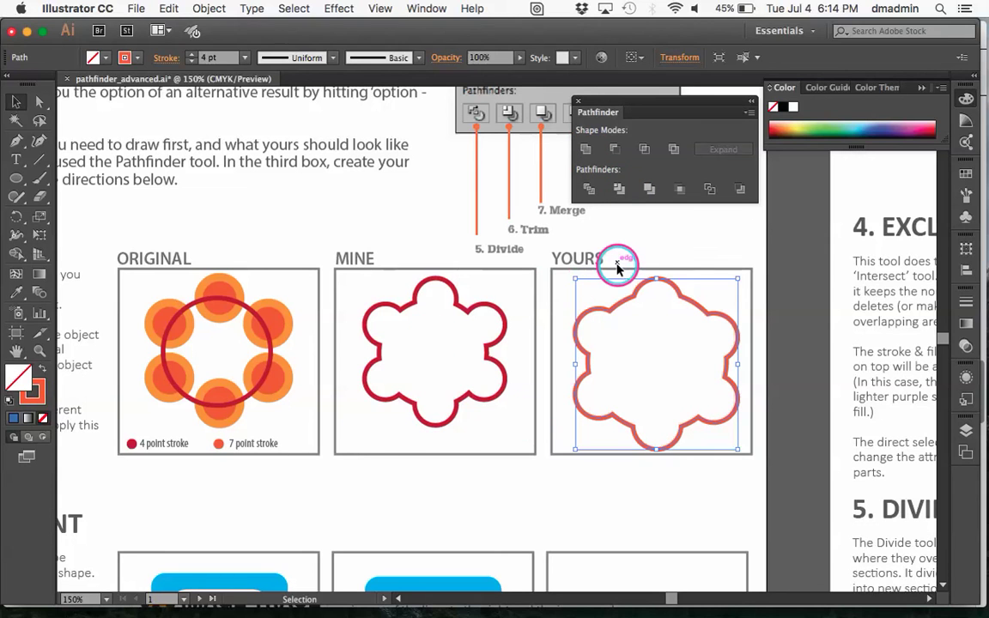
left_click(612, 505)
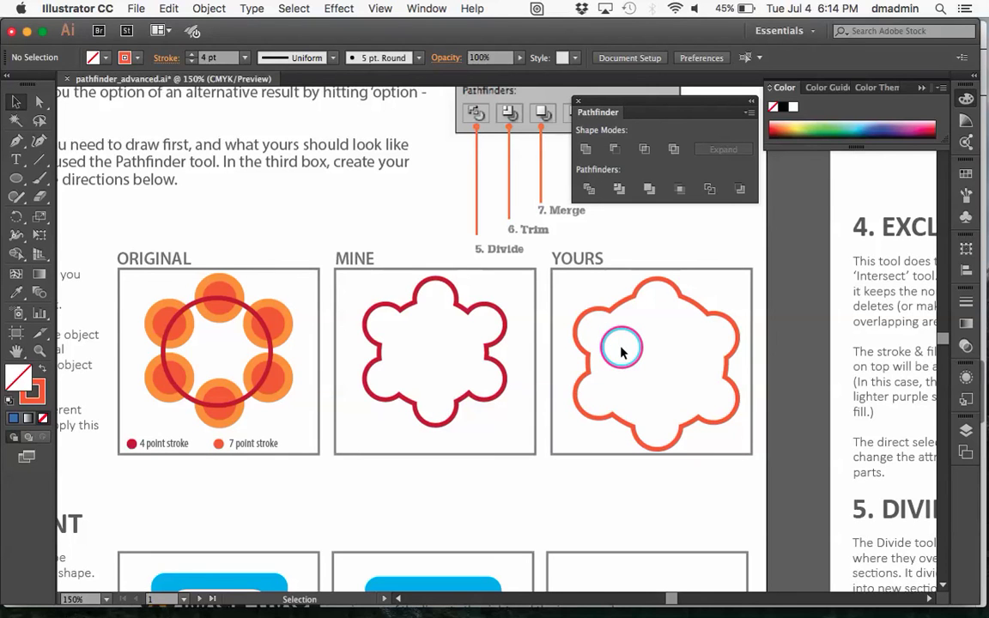
Show the Layers panel's two layers and select the Minus Front artwork group.
scroll(621, 352, "down", 5)
scroll(622, 352, "left", 5)
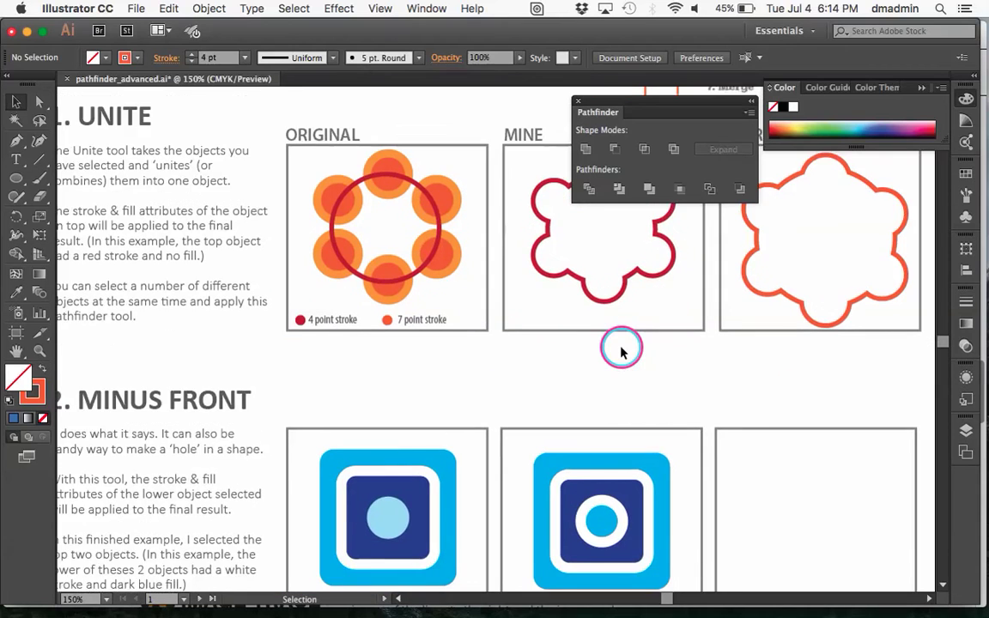
scroll(622, 351, "down", 3)
scroll(622, 350, "left", 2)
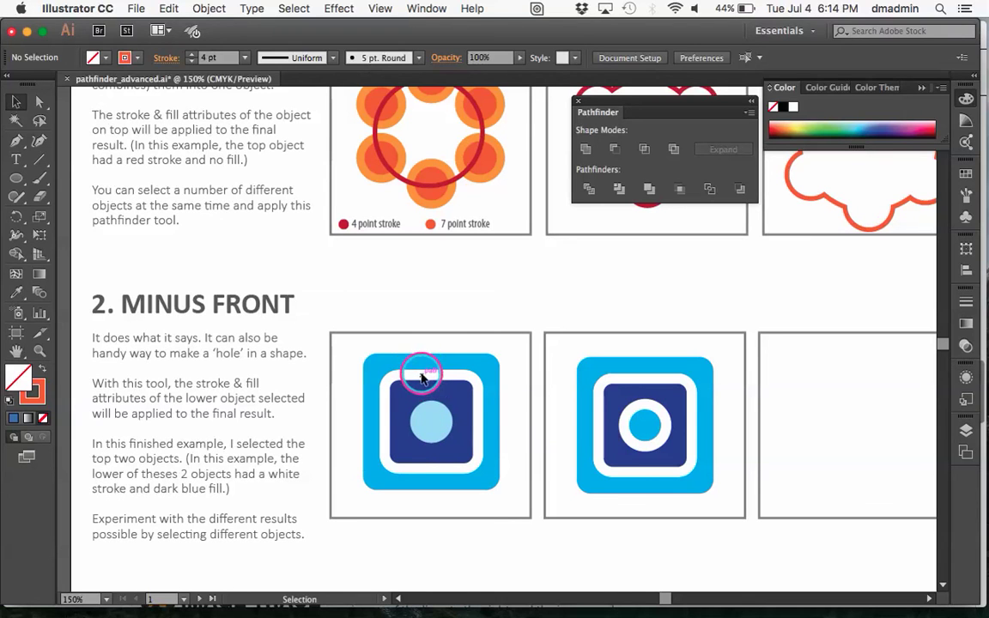
left_click(967, 431)
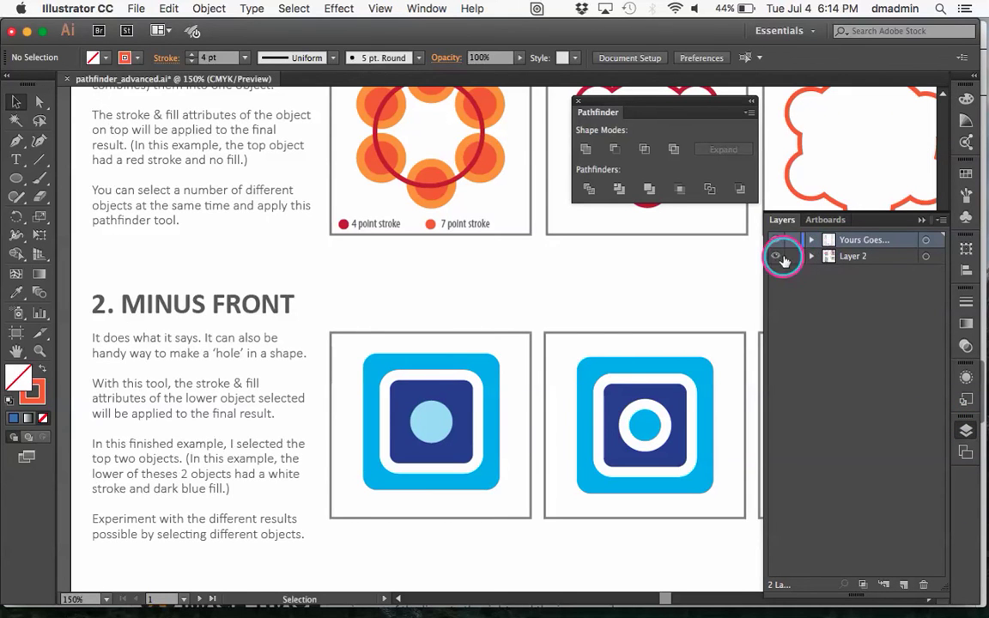
left_click(475, 381)
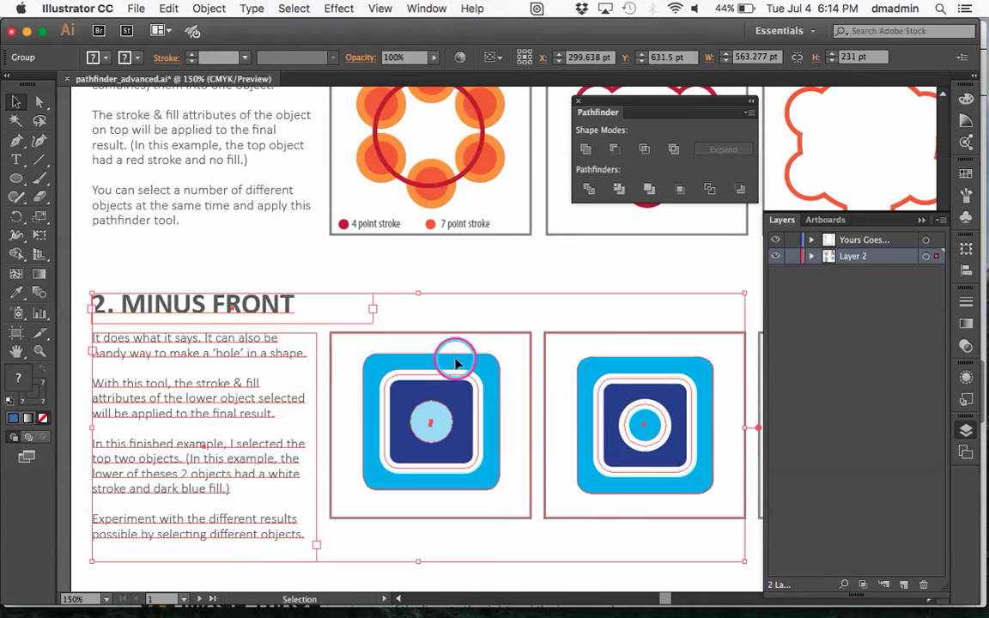
left_click(507, 394)
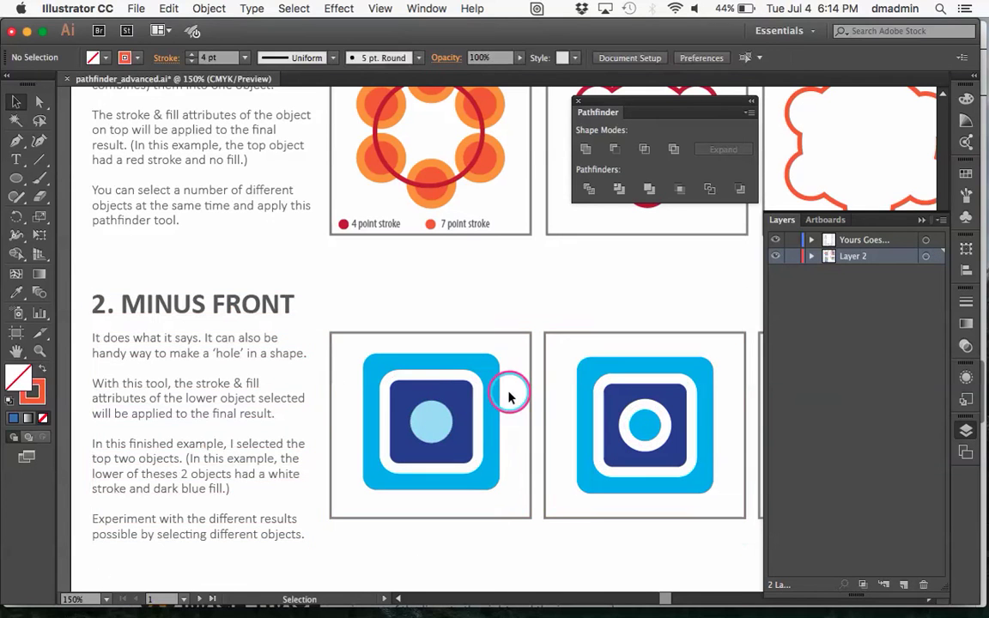
left_click(459, 389)
Isolate the Minus Front group, test-edit the dark-blue square, undo it, and exit isolation.
double_click(460, 389)
left_click(460, 388)
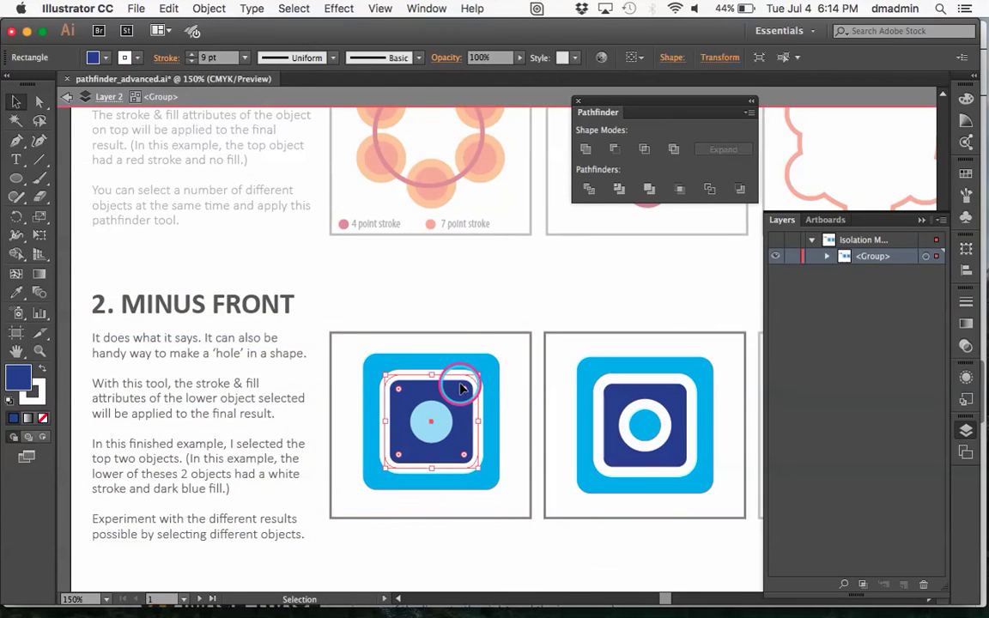
left_click_drag(461, 388, 515, 358)
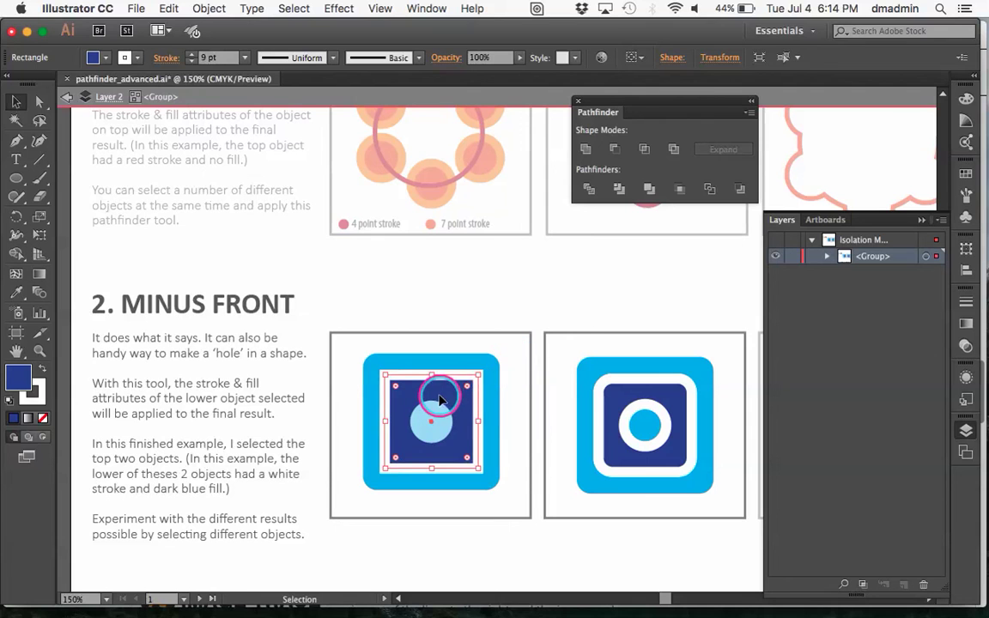
left_click_drag(439, 400, 485, 410)
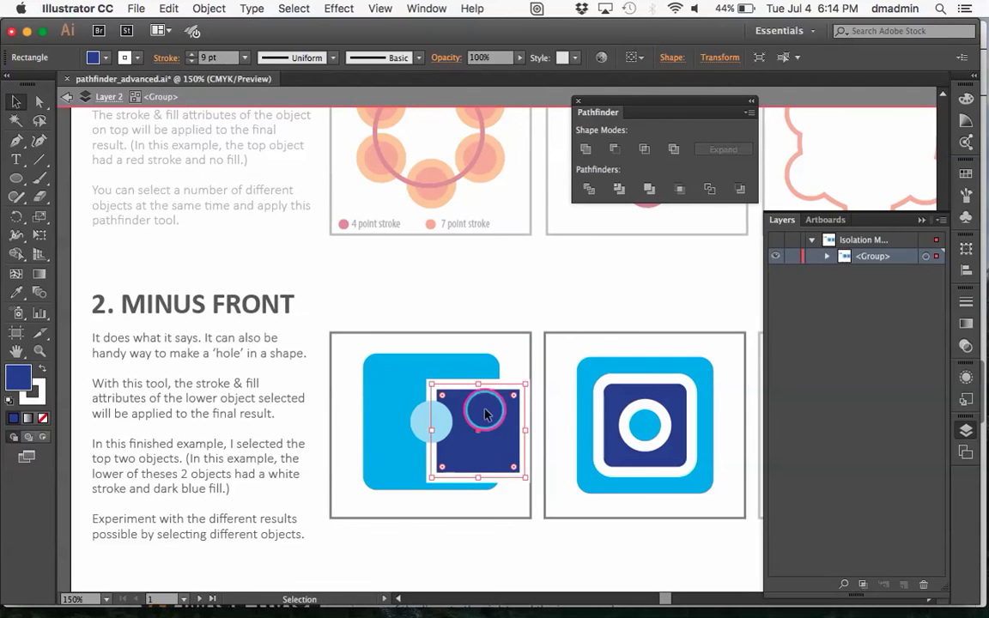
key("super+z")
key("super+z")
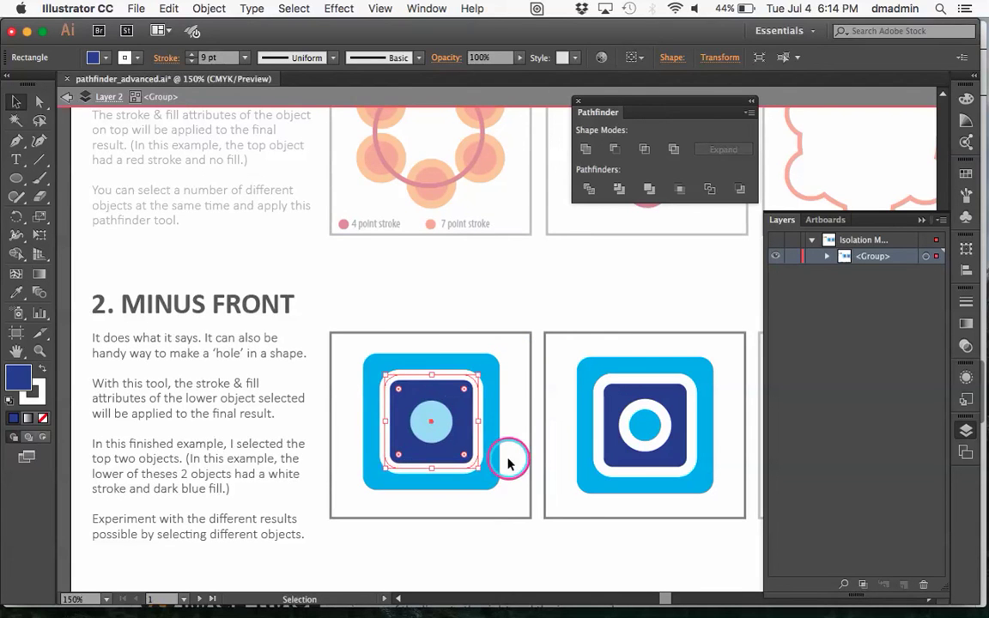
left_click(508, 464)
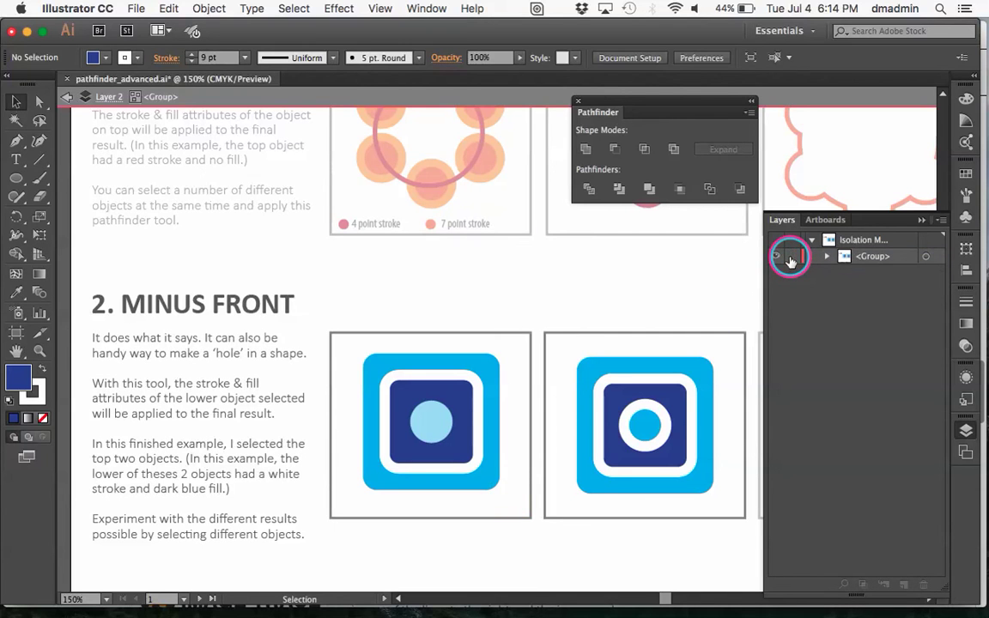
key("Escape")
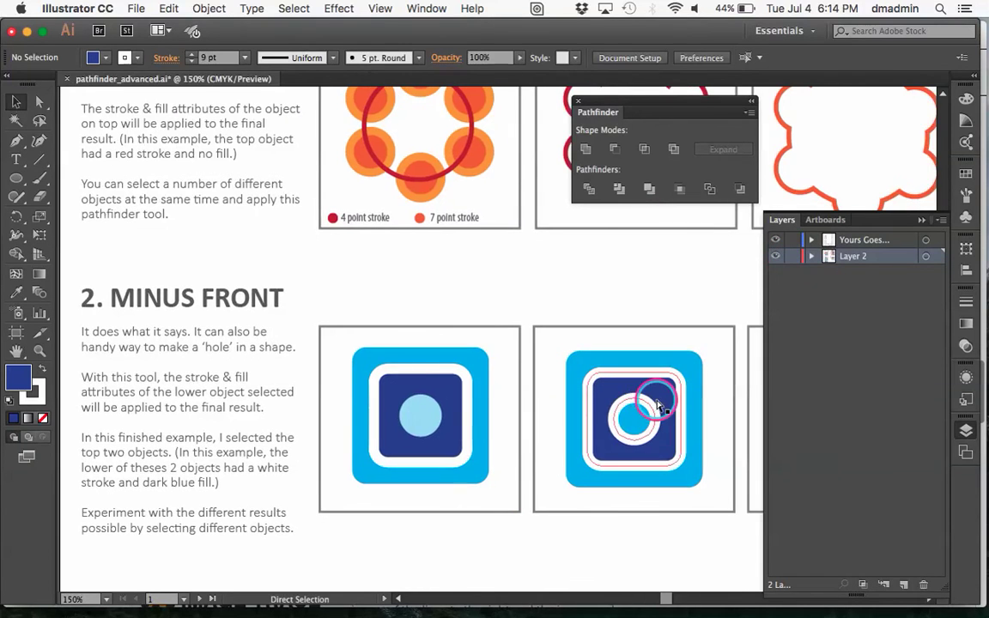
key("super+minus")
key("super+minus")
Return the view to page 1 with the finished Unite exercise and collapse the Layers panel.
scroll(656, 403, "down", 6)
scroll(657, 403, "right", 3)
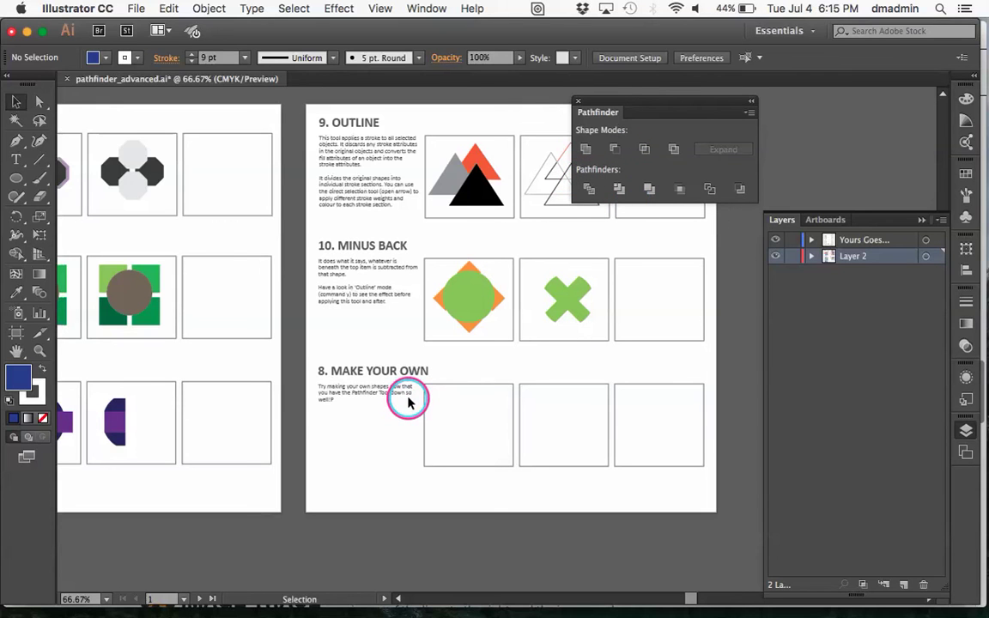
scroll(408, 400, "up", 10)
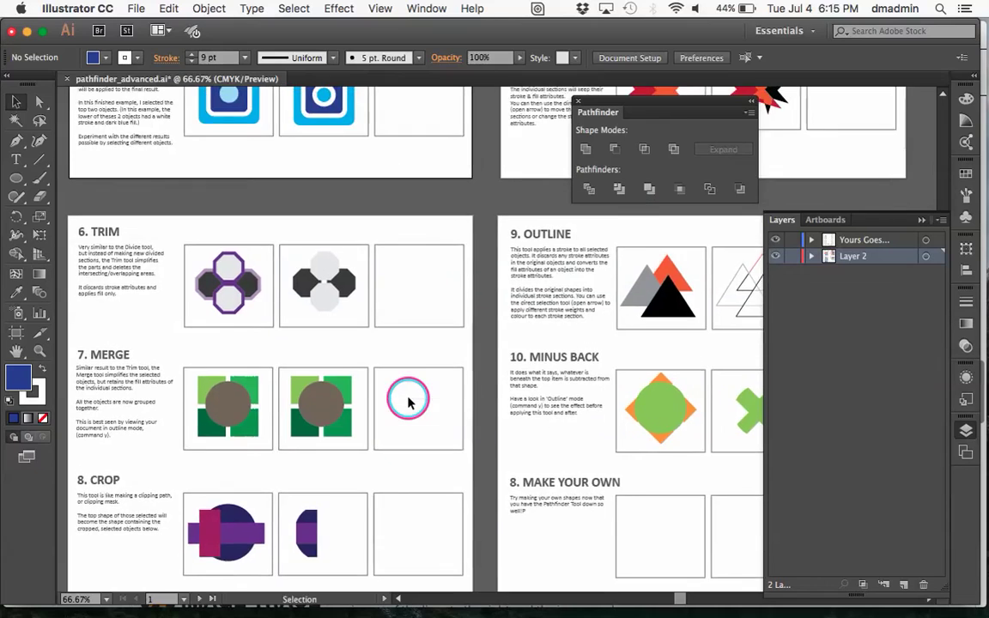
scroll(408, 399, "up", 3)
scroll(407, 399, "left", 3)
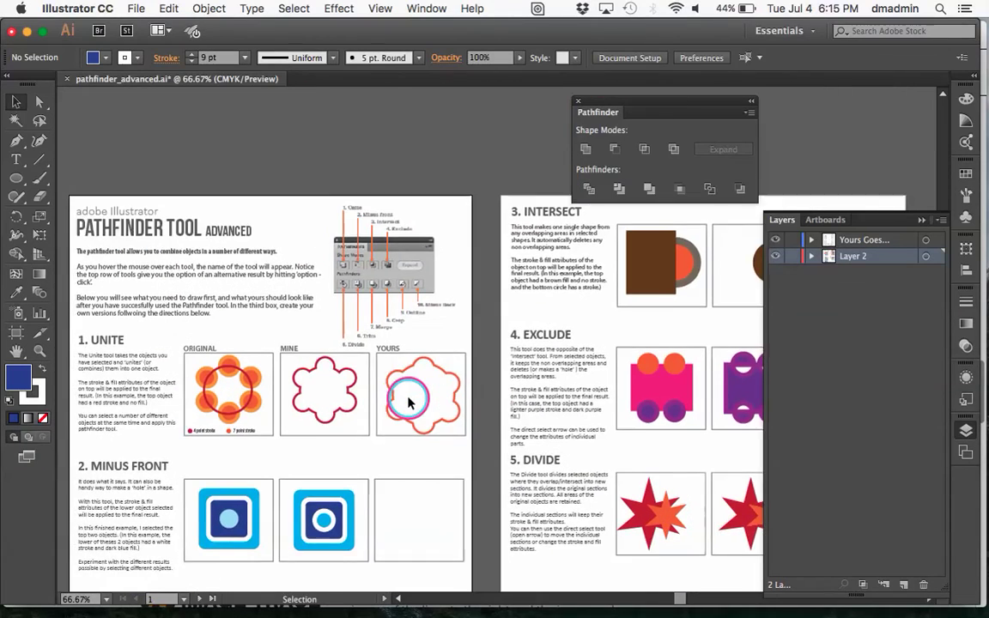
scroll(408, 399, "left", 1)
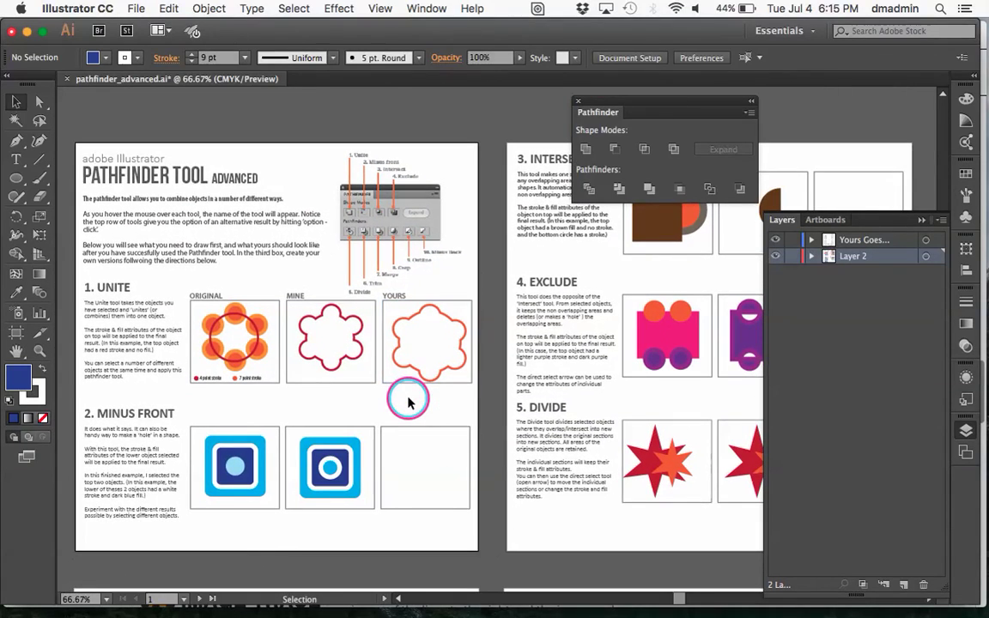
left_click(922, 221)
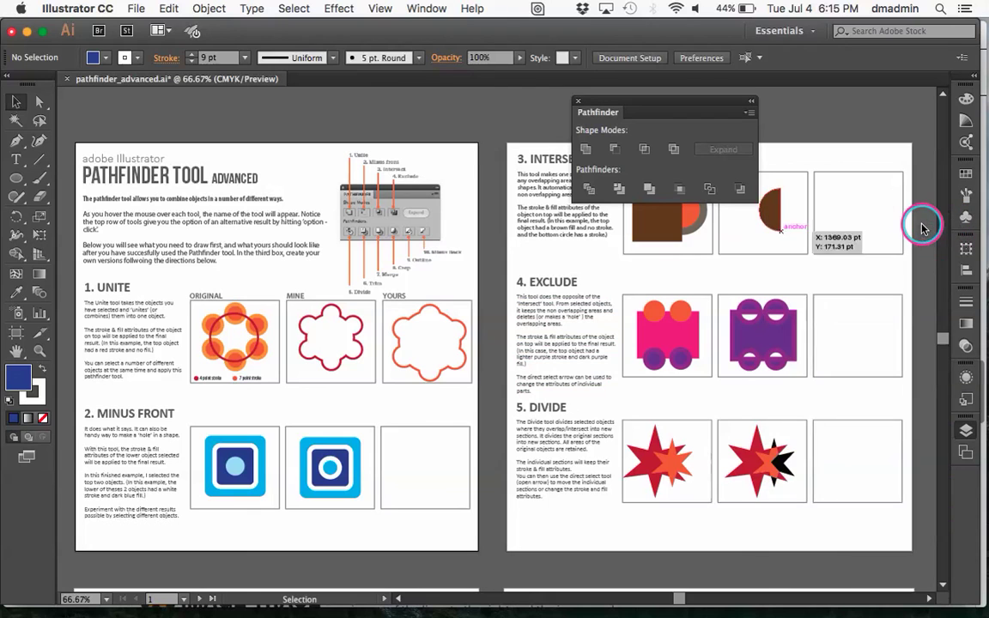